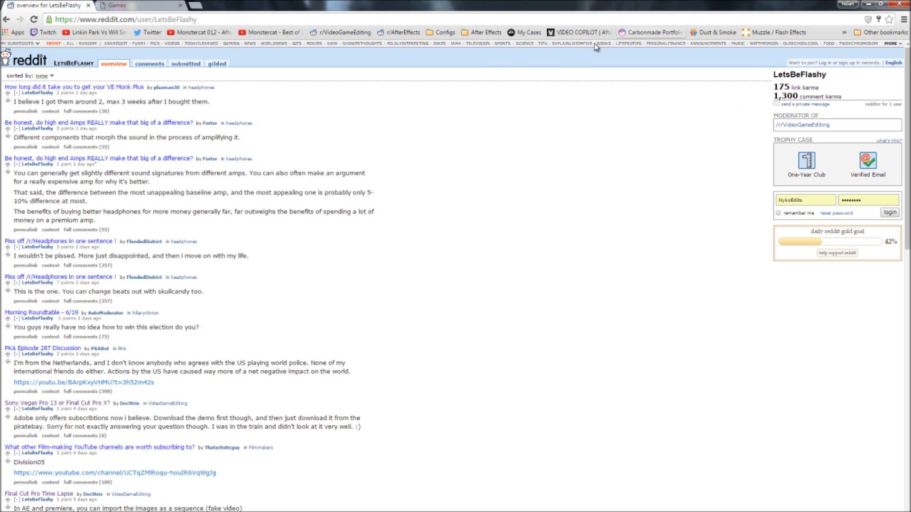
# Step: View the r/VideoGameEditing subreddit and close its page
pyautogui.click(349, 33)
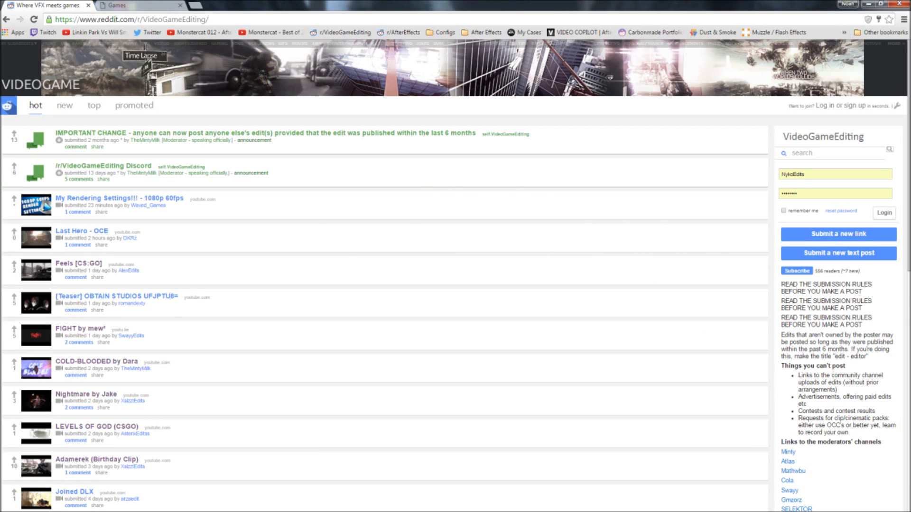
pyautogui.hotkey('ctrl', 'w')
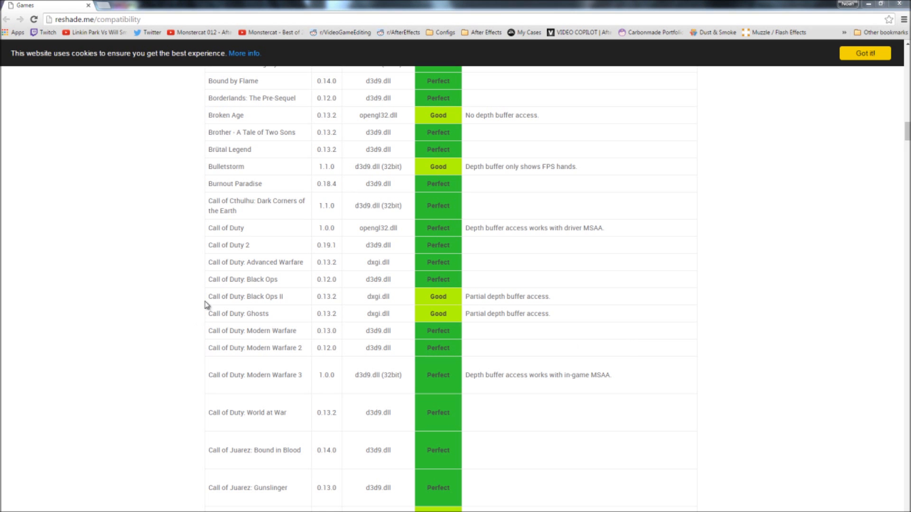
# Step: Review the Call of Duty entries and their depth buffer notes in the ReShade game compatibility list
pyautogui.moveTo(207, 296); pyautogui.dragTo(94, 293)
pyautogui.click(156, 289)
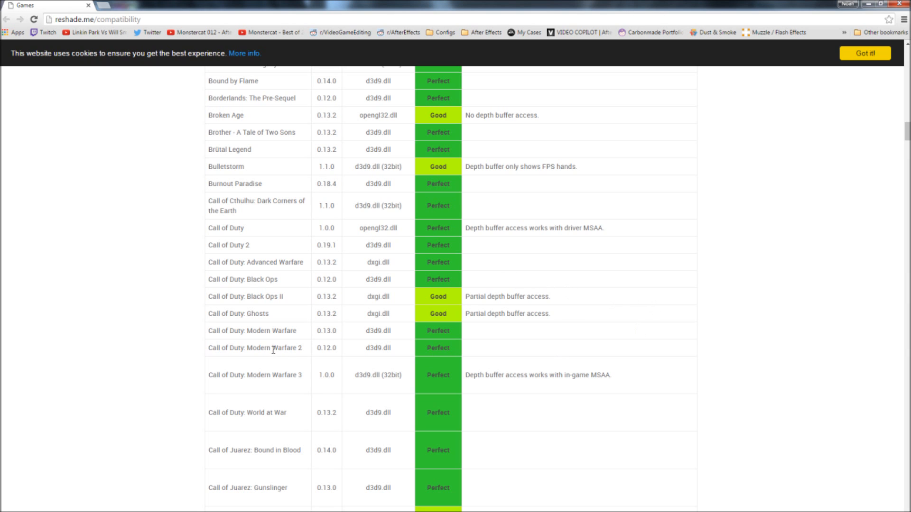
pyautogui.moveTo(273, 350); pyautogui.dragTo(496, 374)
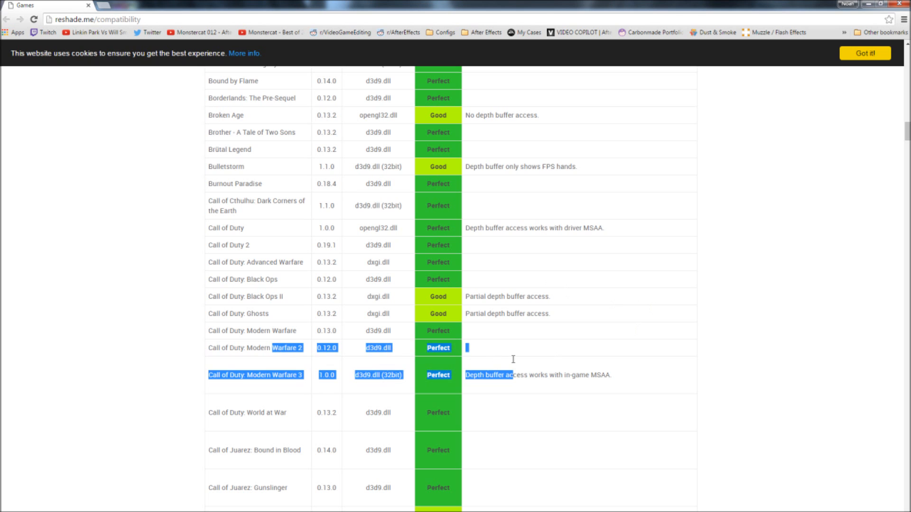
pyautogui.click(264, 332)
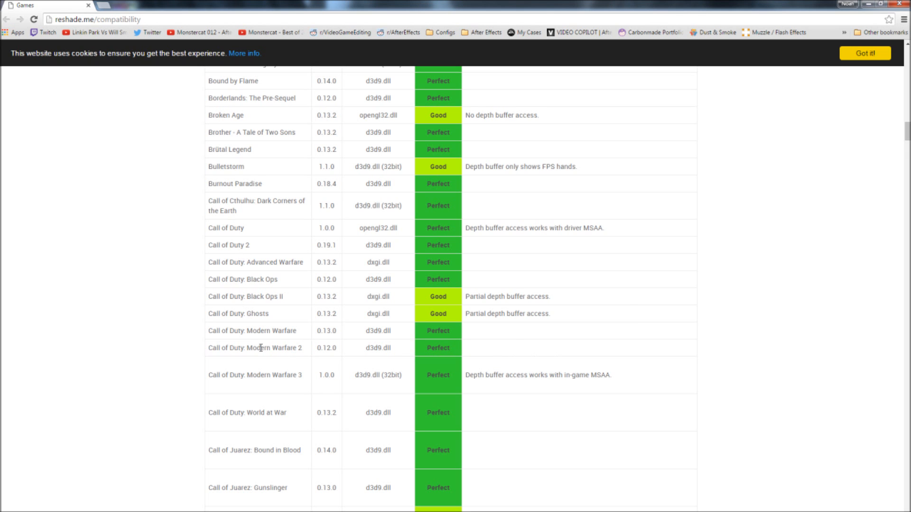
pyautogui.moveTo(253, 374); pyautogui.dragTo(582, 392)
pyautogui.click(579, 390)
pyautogui.scroll(-3, 565, 419)
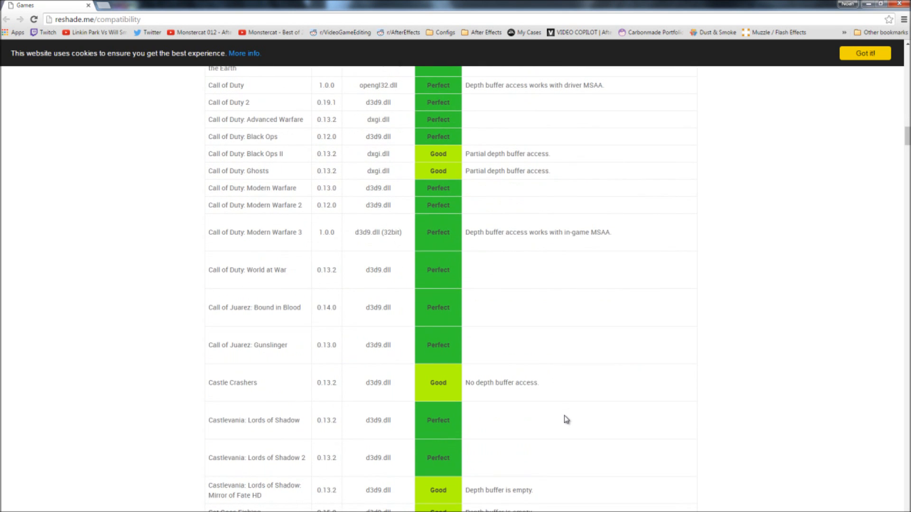
pyautogui.scroll(-1, 566, 419)
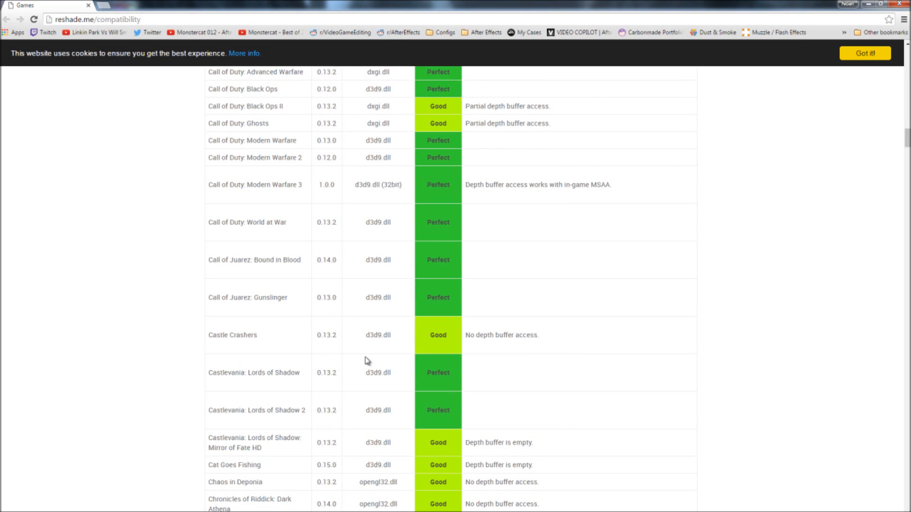
pyautogui.scroll(3, 628, 361)
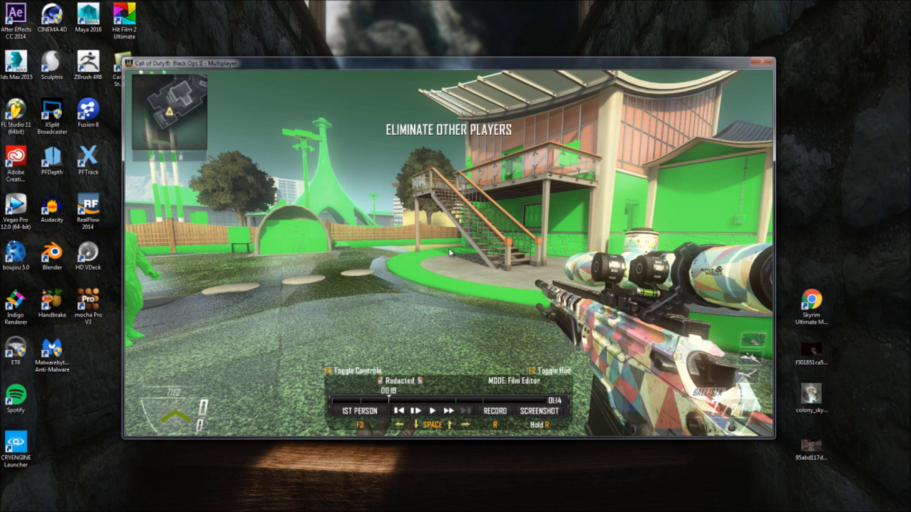
# Step: In the Black Ops II film editor, hide the HUD and playback controls, and load the RedDepth.cfg movie config
pyautogui.press('F2')
pyautogui.press('F4')
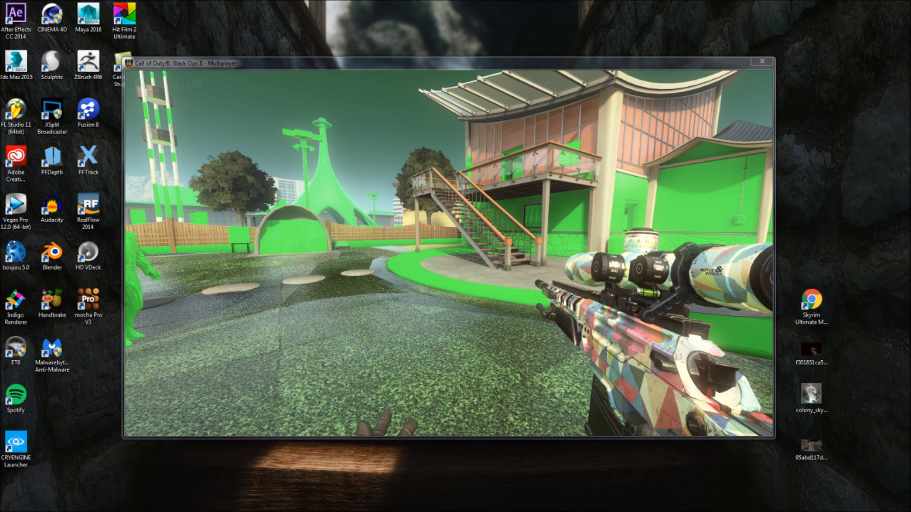
pyautogui.press('Return')
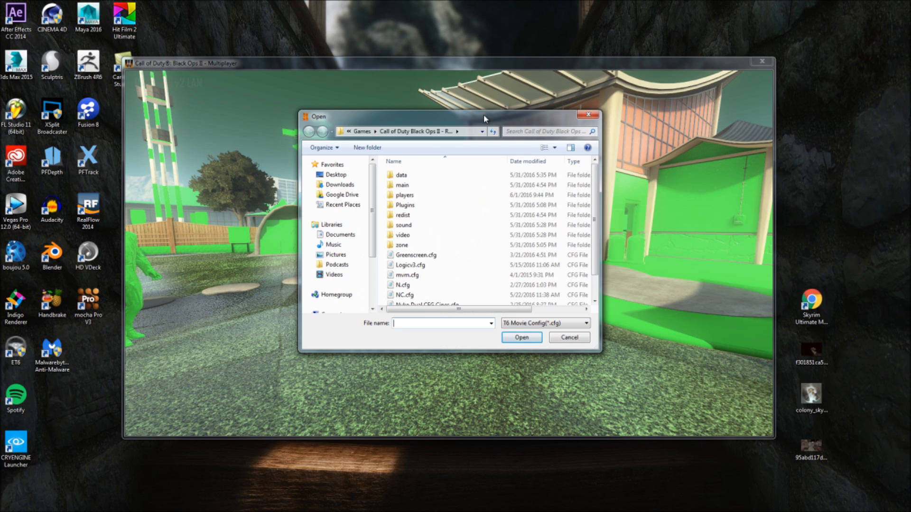
pyautogui.click(427, 265)
pyautogui.scroll(-1, 451, 266)
pyautogui.click(450, 301)
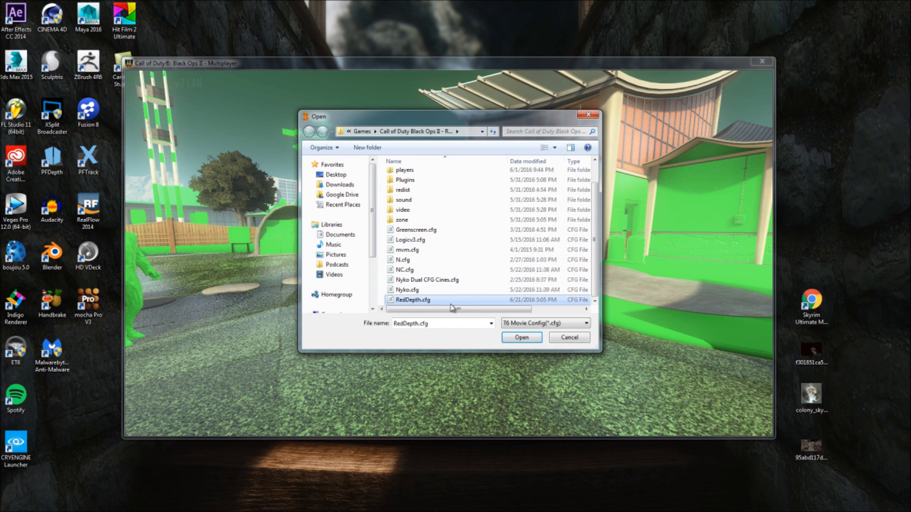
pyautogui.click(521, 338)
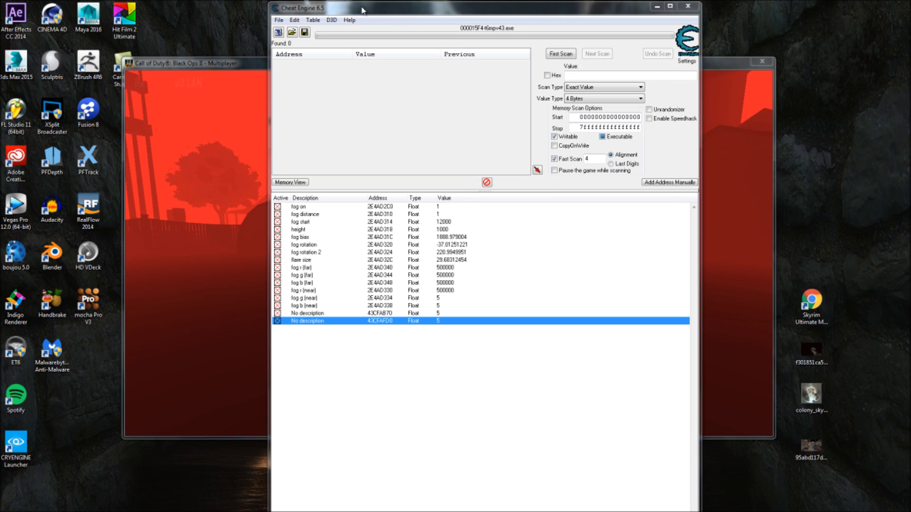
# Step: Move the Cheat Engine window clear of the game view and return to the Black Ops II window
pyautogui.moveTo(362, 9); pyautogui.dragTo(910, 76)
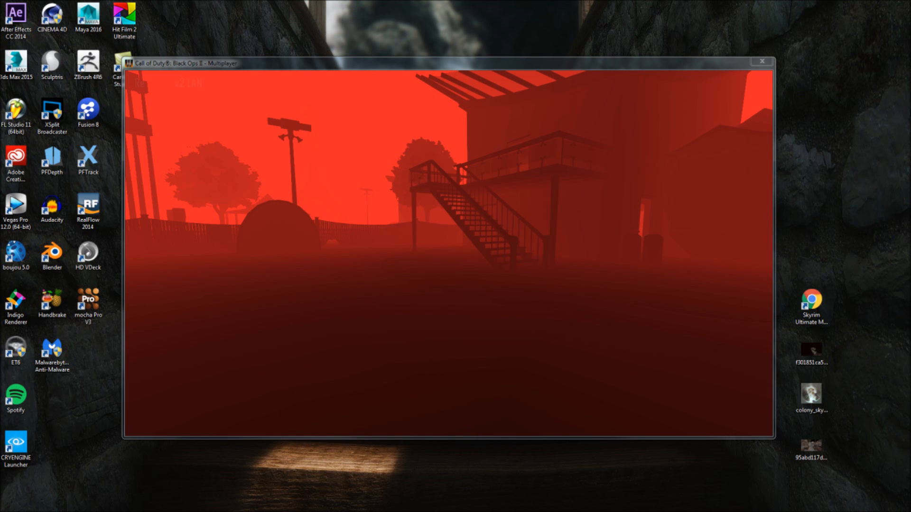
pyautogui.click(489, 67)
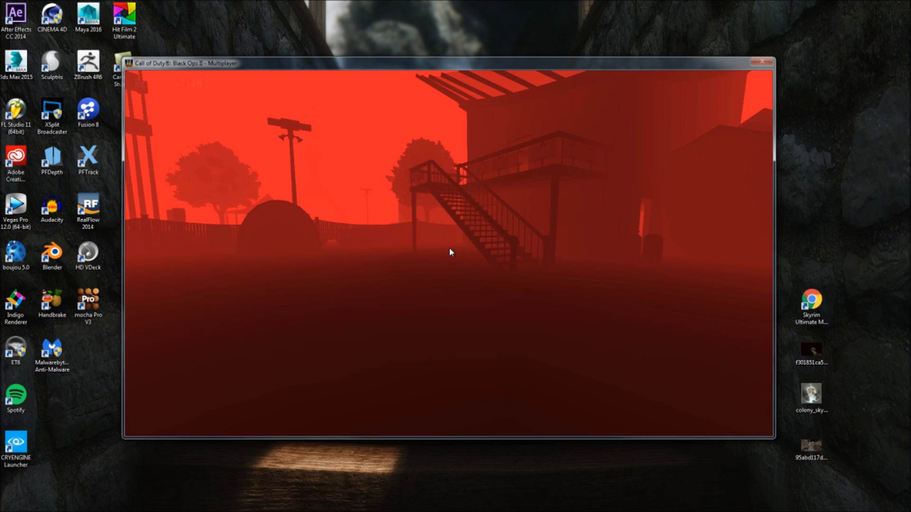
# Step: Switch to After Effects and import the t6mpv43 clips 18-05-11-96, 18-12-50-35 and 18-15-41-38 from the Fraps Movies folder
pyautogui.hotkey('alt', 'Tab')
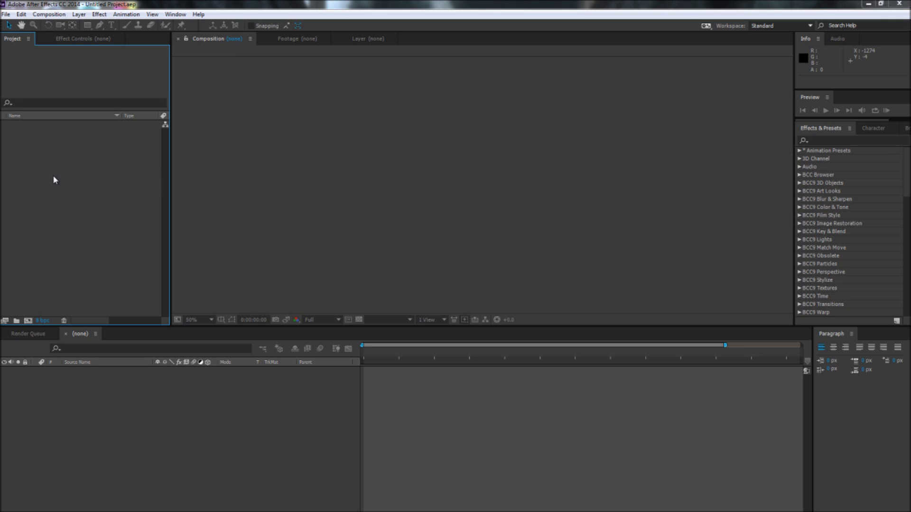
pyautogui.doubleClick(60, 198)
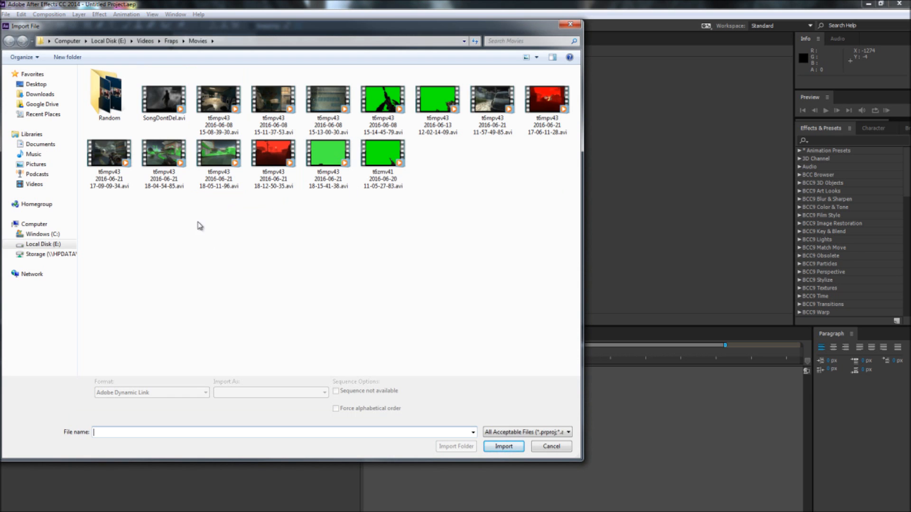
pyautogui.moveTo(196, 226); pyautogui.dragTo(342, 156)
pyautogui.click(521, 453)
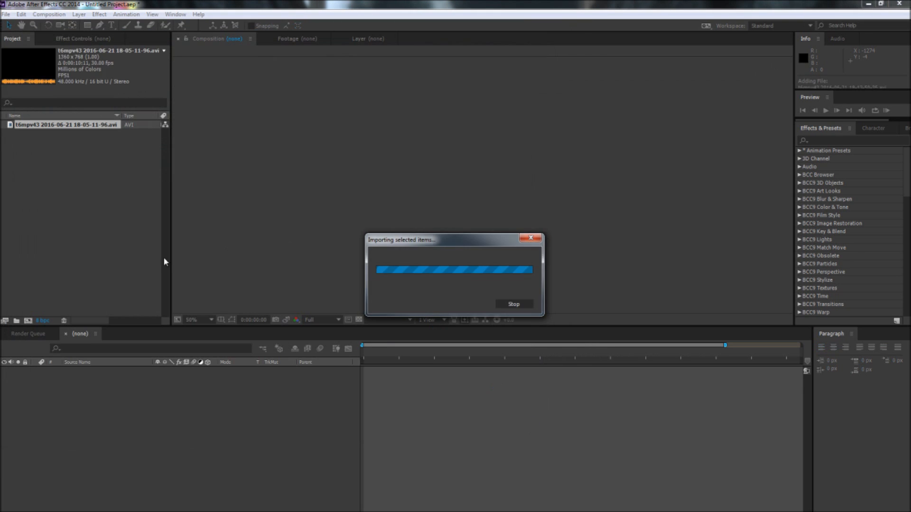
pyautogui.click(116, 232)
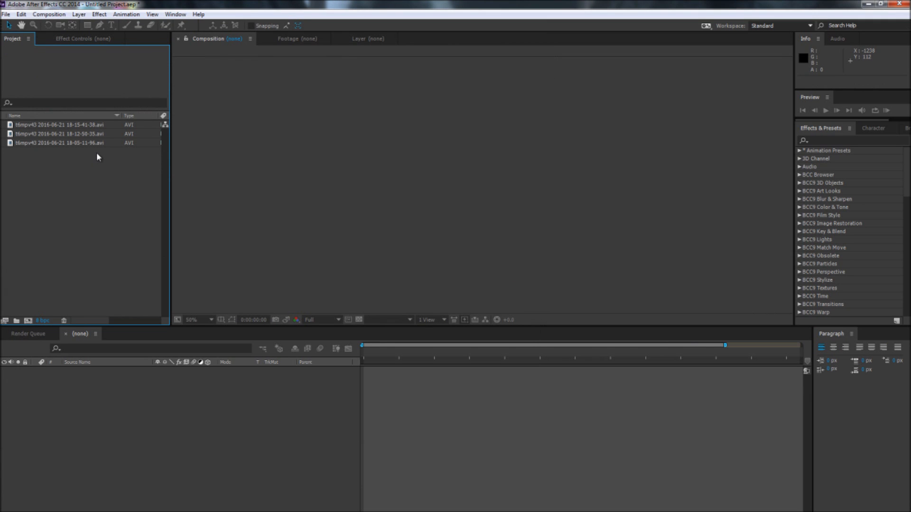
# Step: Create multiple compositions from the three imported clips, one for each clip
pyautogui.moveTo(61, 165); pyautogui.dragTo(29, 322)
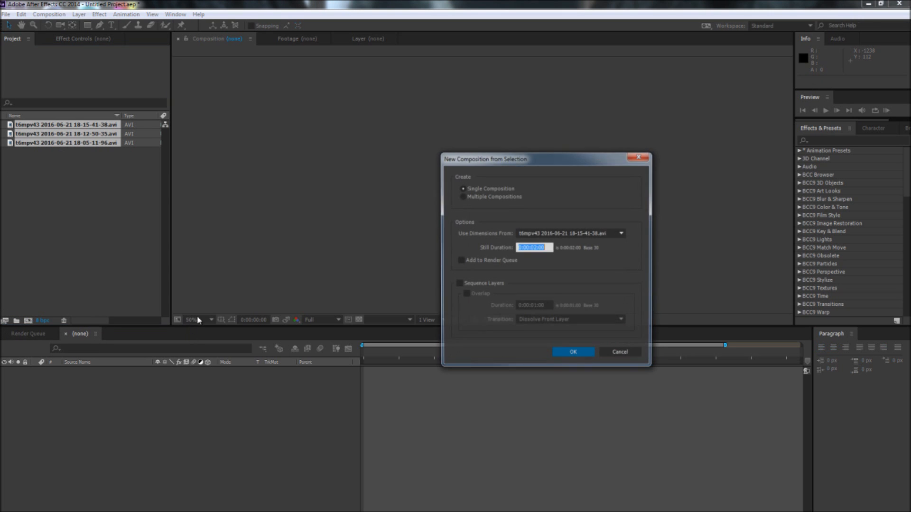
pyautogui.click(493, 196)
pyautogui.click(573, 354)
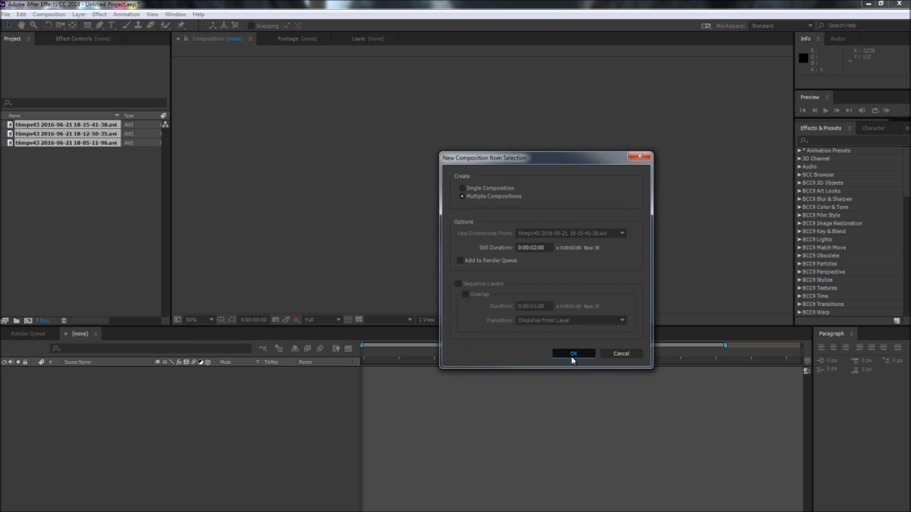
# Step: Place the three source AVI clips in a new project folder named Raw
pyautogui.click(73, 162)
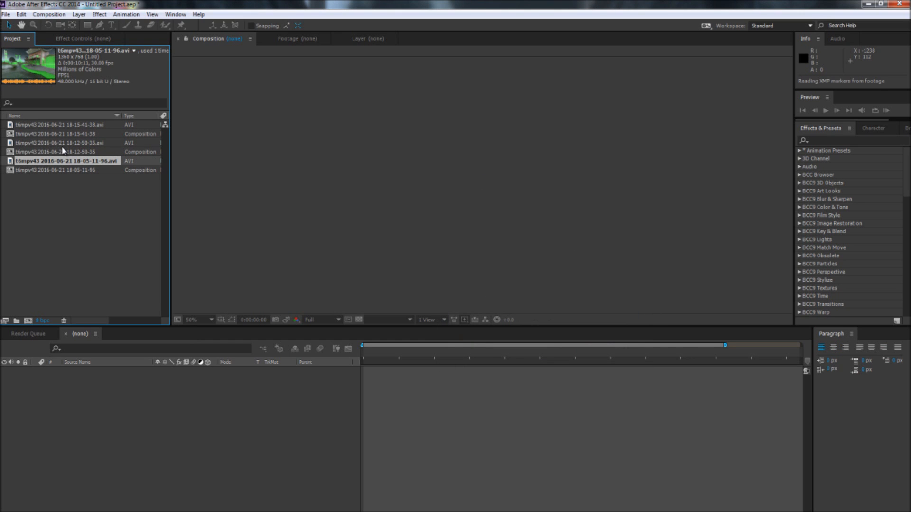
pyautogui.keyDown('ctrl'); pyautogui.click(61, 143); pyautogui.keyUp('ctrl')
pyautogui.keyDown('ctrl'); pyautogui.click(51, 125); pyautogui.keyUp('ctrl')
pyautogui.moveTo(51, 125); pyautogui.dragTo(17, 320)
pyautogui.write('RAw')
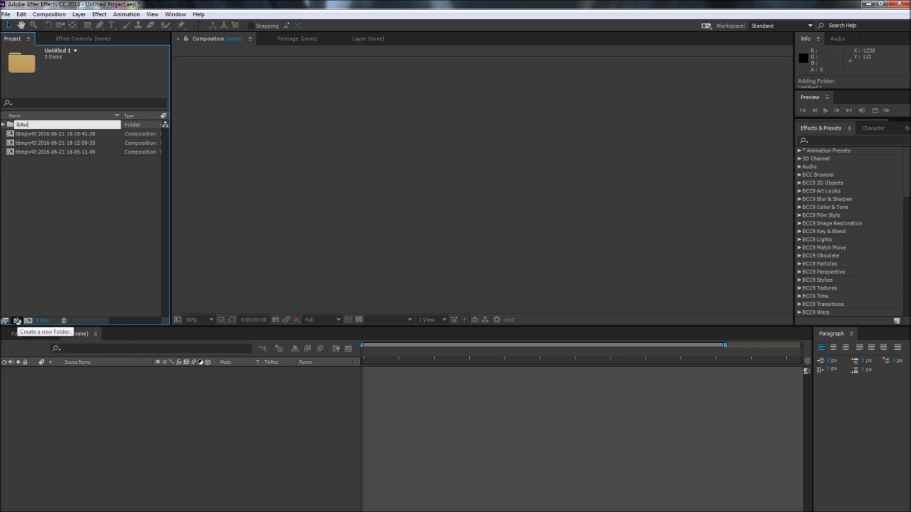
pyautogui.click(57, 223)
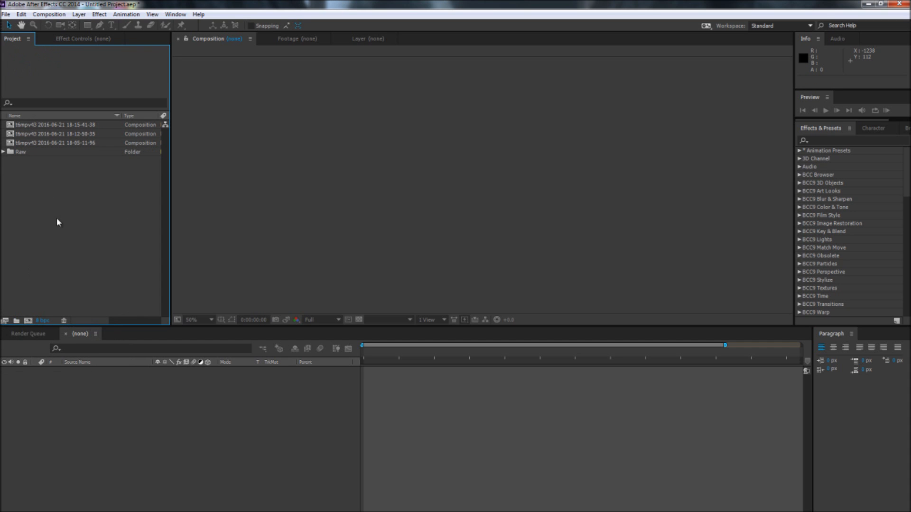
# Step: Create a new composition with the 1360x768 60fps preset and its frame rate changed to 30
pyautogui.click(29, 321)
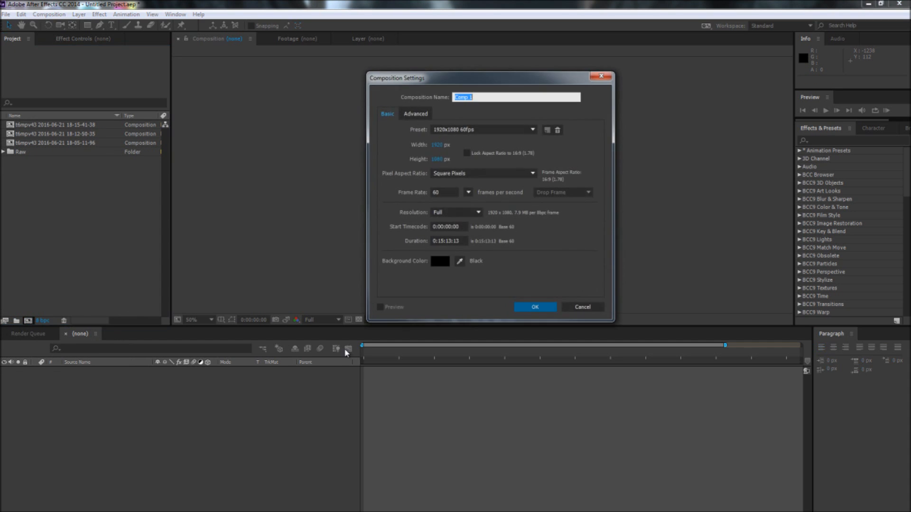
pyautogui.click(481, 133)
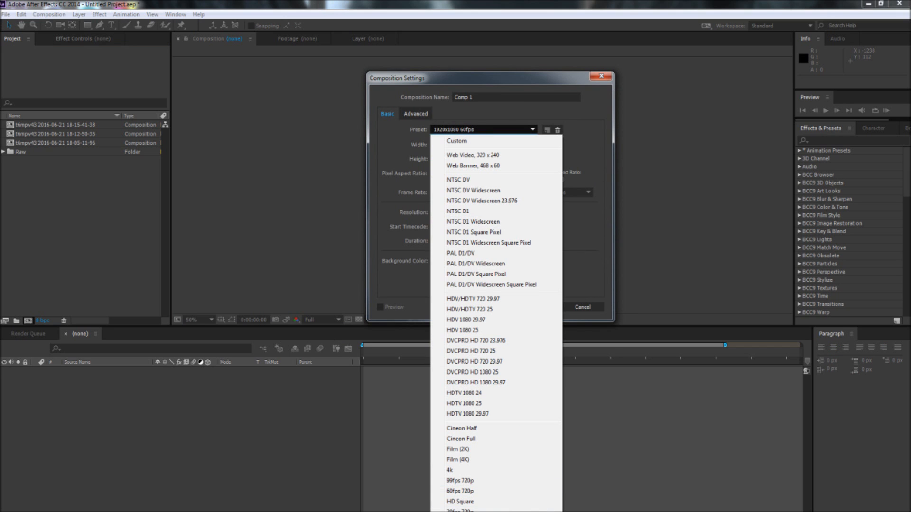
pyautogui.click(503, 511)
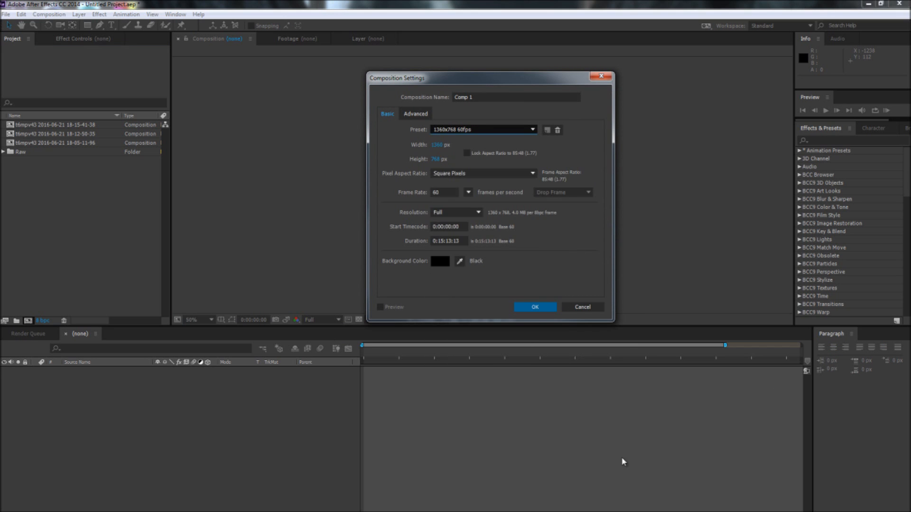
pyautogui.click(467, 195)
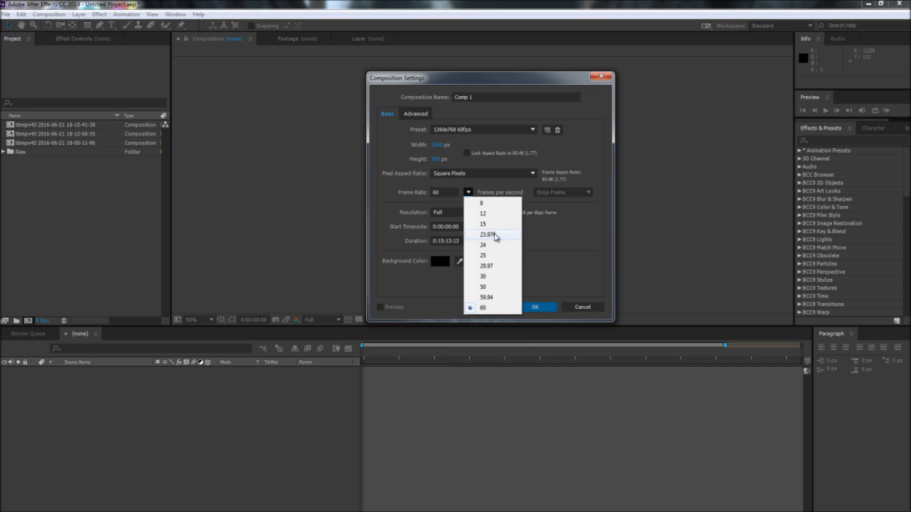
pyautogui.click(492, 277)
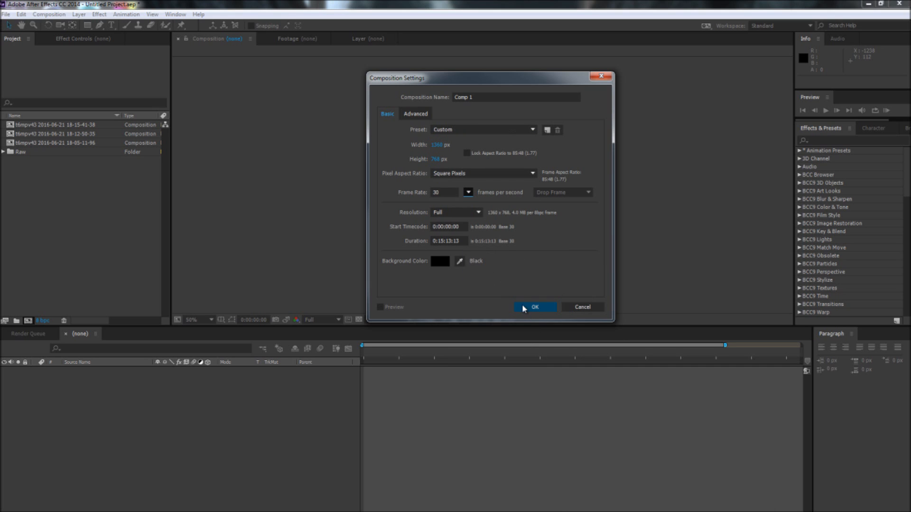
pyautogui.click(530, 314)
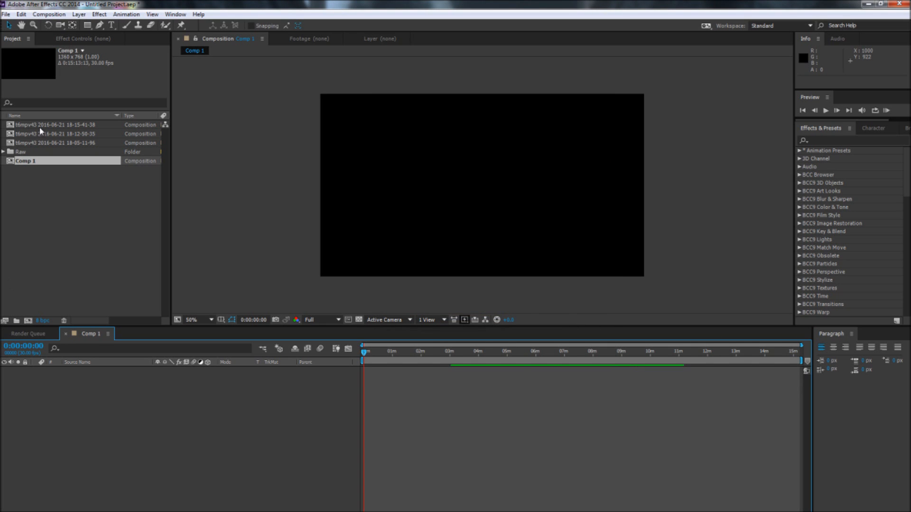
# Step: Add the three clip compositions as layers to the Comp 1 timeline
pyautogui.click(48, 144)
pyautogui.keyDown('shift'); pyautogui.click(50, 126); pyautogui.keyUp('shift')
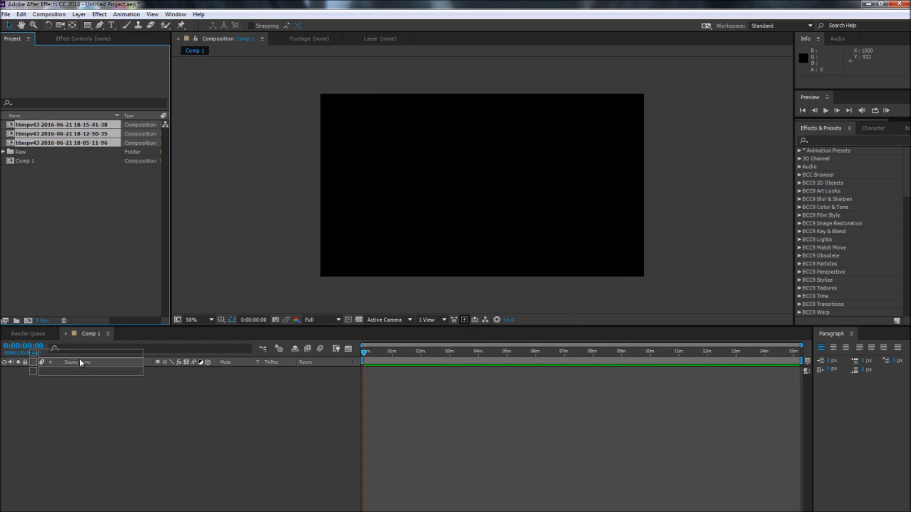
pyautogui.moveTo(61, 133); pyautogui.dragTo(439, 372)
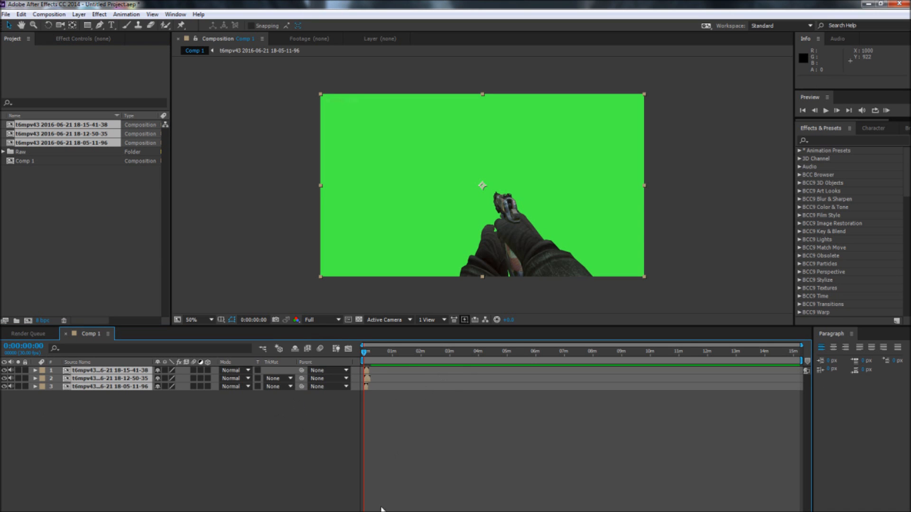
# Step: End the work area at 0:00:08:29 and trim Comp 1 to the work area
pyautogui.moveTo(363, 355); pyautogui.dragTo(368, 358)
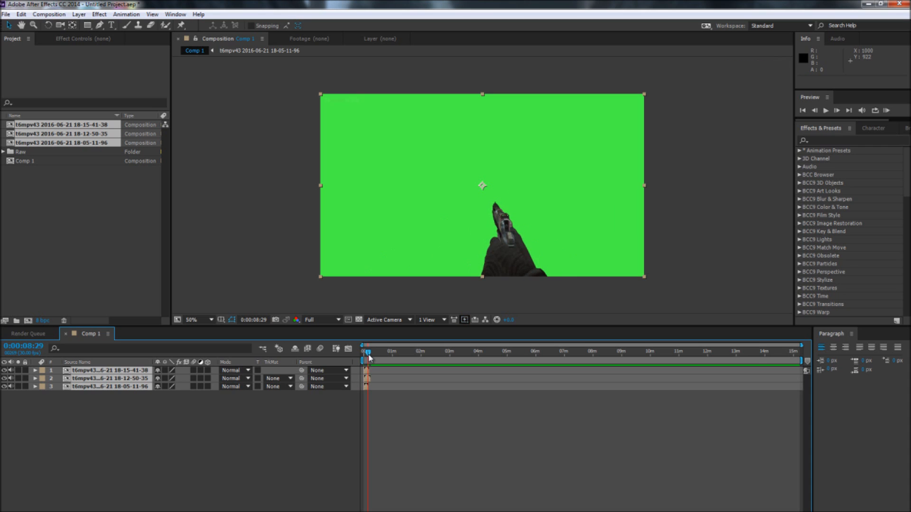
pyautogui.press('b')
pyautogui.press('n')
pyautogui.rightClick(366, 361)
pyautogui.click(380, 391)
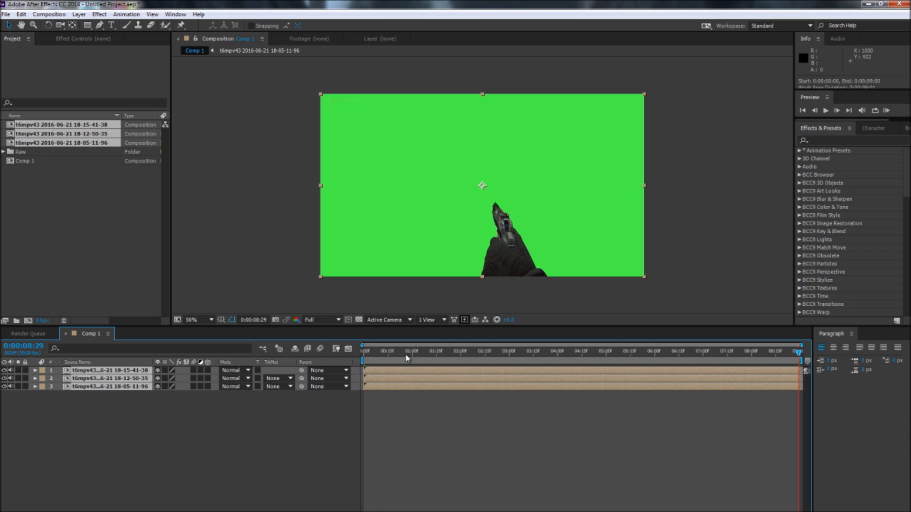
# Step: Hide the 18-15-41-38 green-screen layer and move the 18-12-50-35 layer below the 18-05-11-96 layer
pyautogui.click(128, 449)
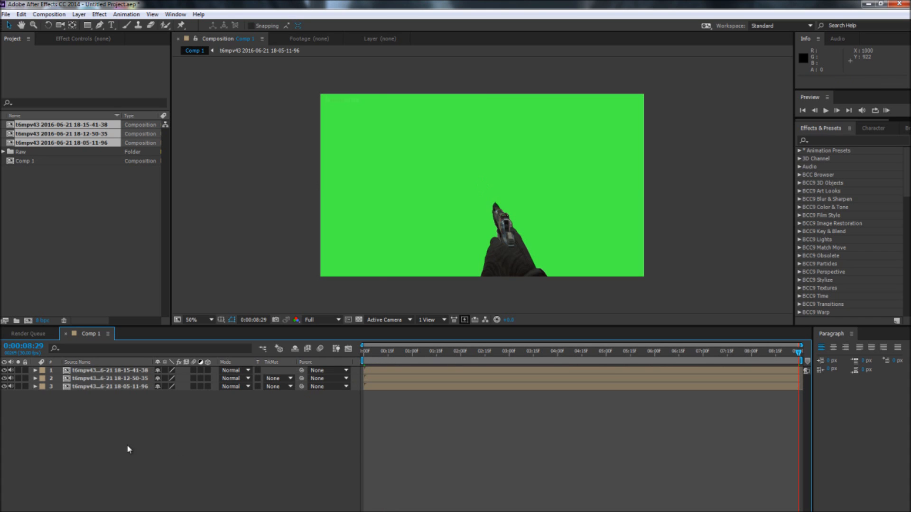
pyautogui.click(4, 370)
pyautogui.moveTo(119, 379); pyautogui.dragTo(122, 403)
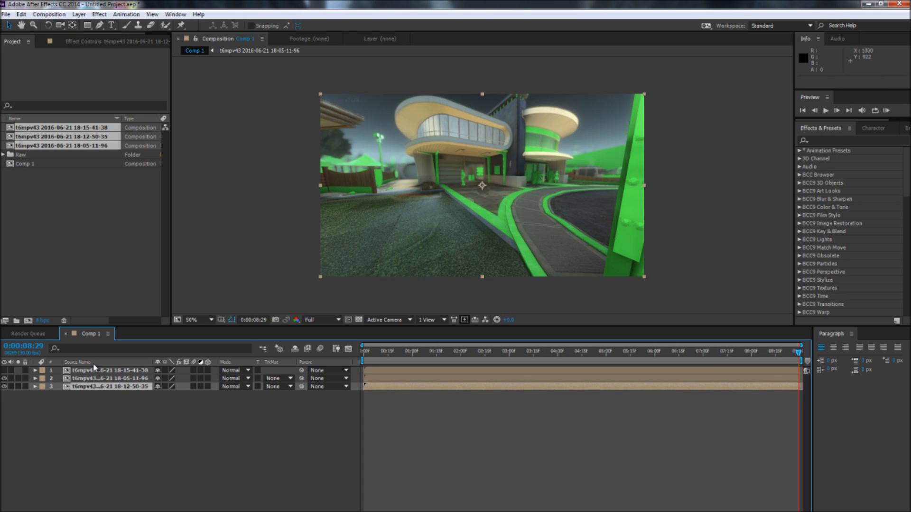
# Step: Switch the 18-05-11-96 layer's visibility off and on to compare, and show the 18-15-41-38 green-screen layer
pyautogui.click(4, 379)
pyautogui.click(5, 379)
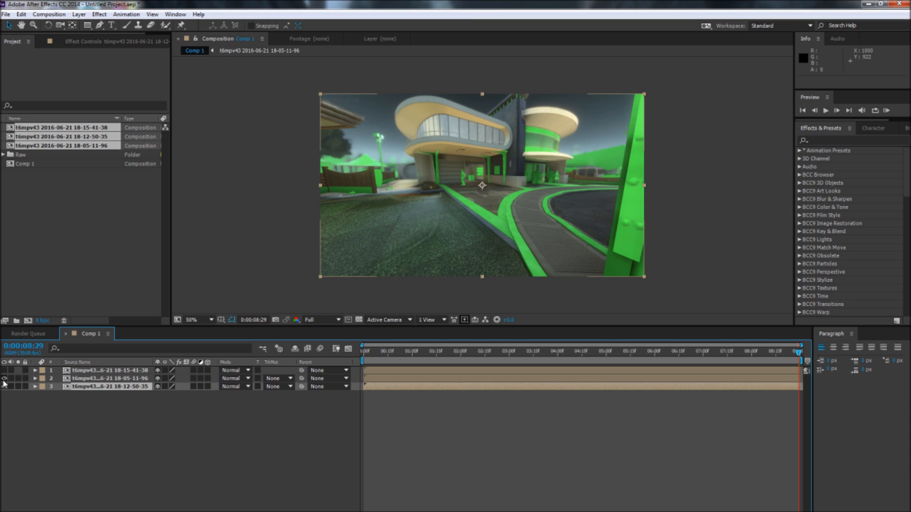
pyautogui.click(4, 379)
pyautogui.click(4, 379)
pyautogui.click(4, 371)
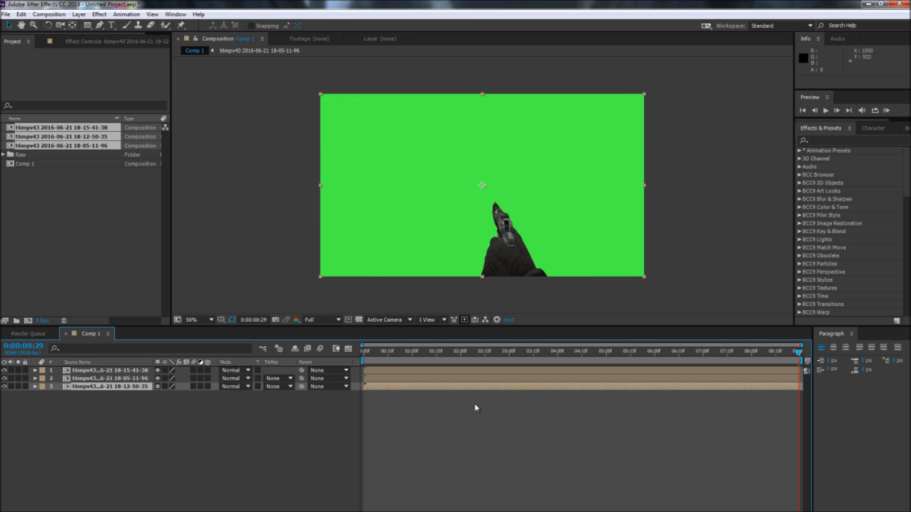
# Step: Apply Keylight (1.2) to the 18-15-41-38 layer and sample the green background as its Screen Colour
pyautogui.click(855, 140)
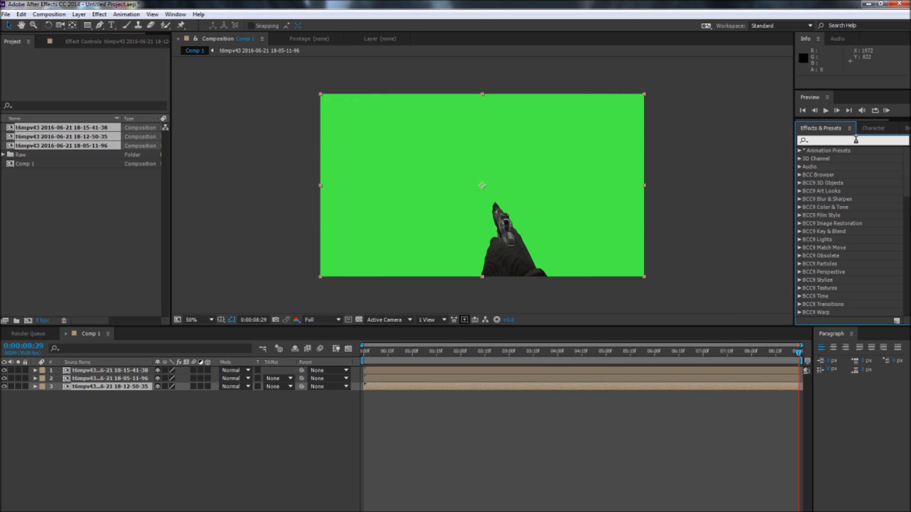
pyautogui.write('keylight')
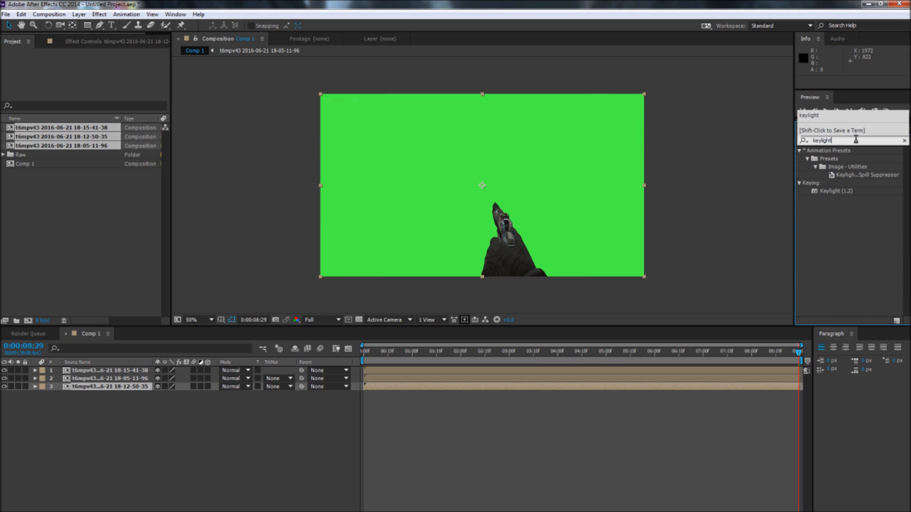
pyautogui.moveTo(832, 191); pyautogui.dragTo(83, 371)
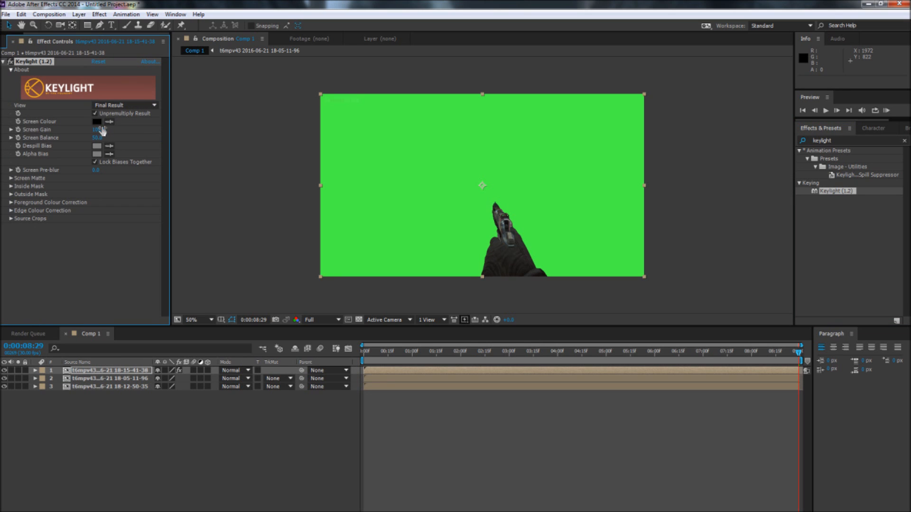
pyautogui.click(109, 122)
pyautogui.click(397, 184)
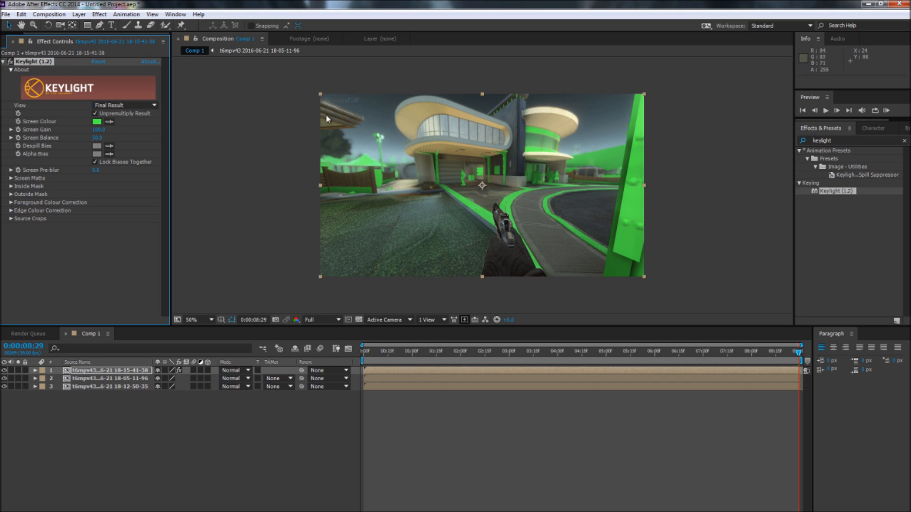
# Step: Hide the 18-05-11-96 and 18-12-50-35 layers to inspect the edges of the keyed hand and pistol
pyautogui.click(4, 378)
pyautogui.click(4, 385)
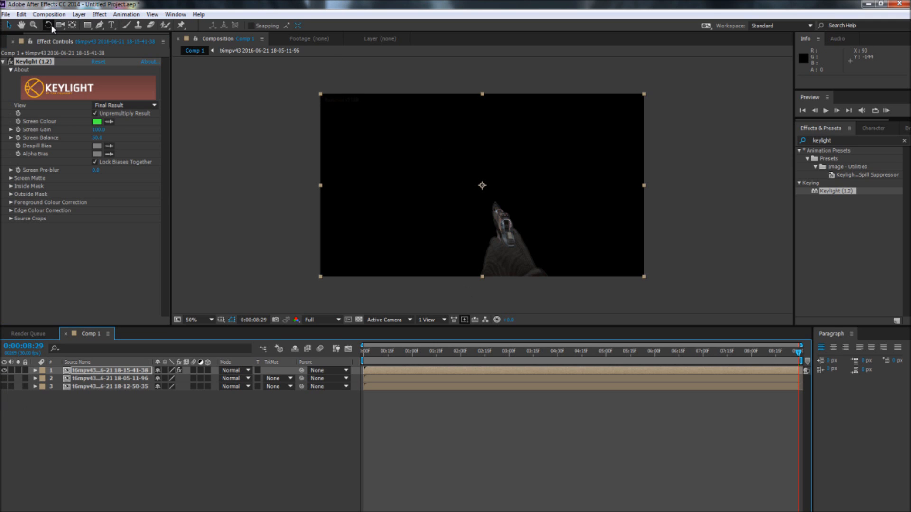
pyautogui.click(21, 24)
pyautogui.scroll(4, 459, 232)
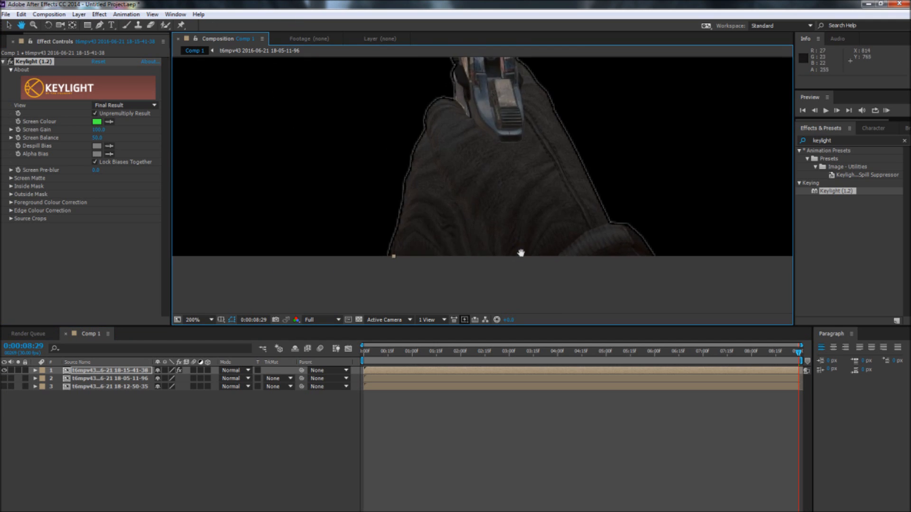
pyautogui.moveTo(531, 232); pyautogui.dragTo(487, 216)
pyautogui.click(9, 25)
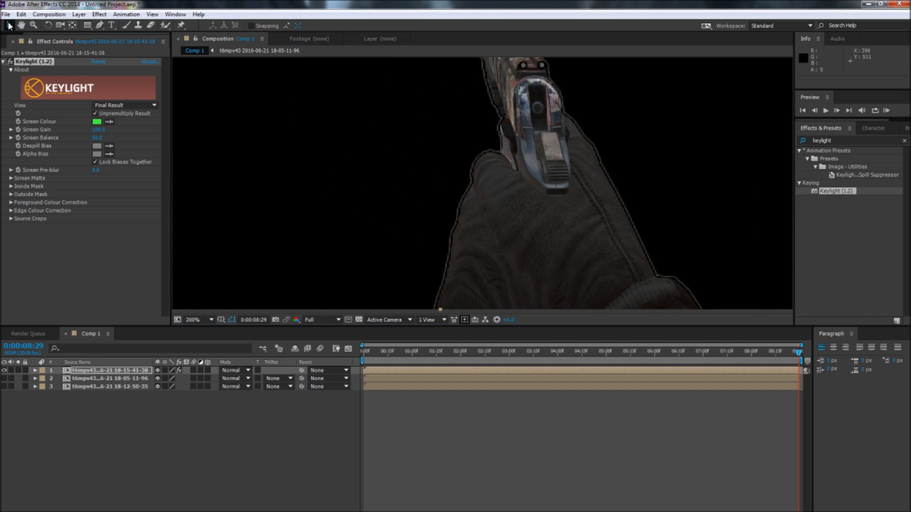
# Step: Set Keylight's Screen Matte to Clip Black 56 and Clip White 67 to clean the key's edges
pyautogui.click(11, 179)
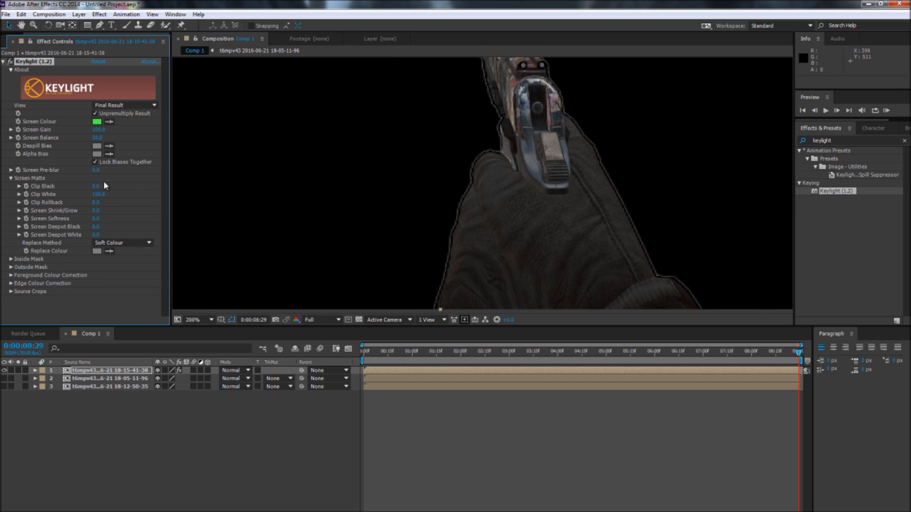
pyautogui.moveTo(97, 189)
pyautogui.mouseDown()
pyautogui.moveTo(113, 189)
pyautogui.moveTo(98, 188)
pyautogui.moveTo(107, 183)
pyautogui.mouseUp()
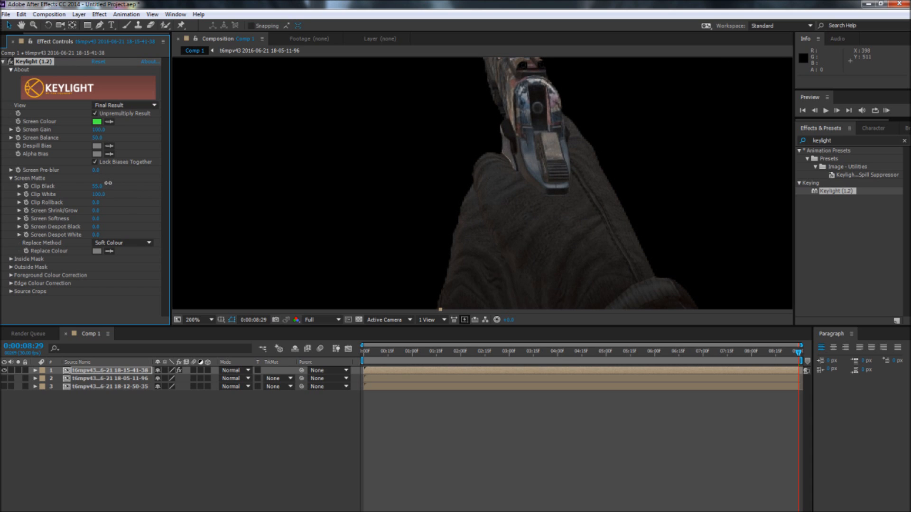
pyautogui.click(105, 184)
pyautogui.write('56')
pyautogui.press('Return')
pyautogui.click(101, 195)
pyautogui.write('67')
pyautogui.press('Return')
# Step: Compare the green-screen layer with and without the Keylight effect
pyautogui.scroll(-2, 477, 158)
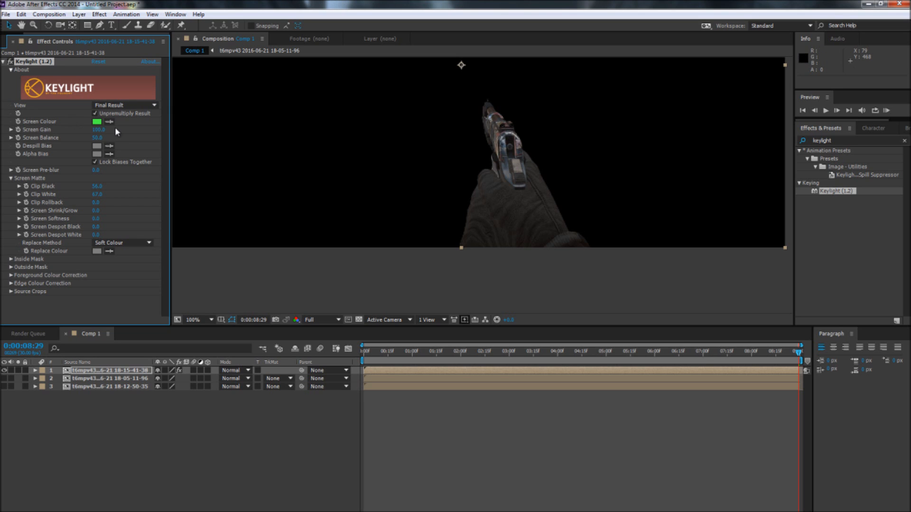
pyautogui.click(10, 62)
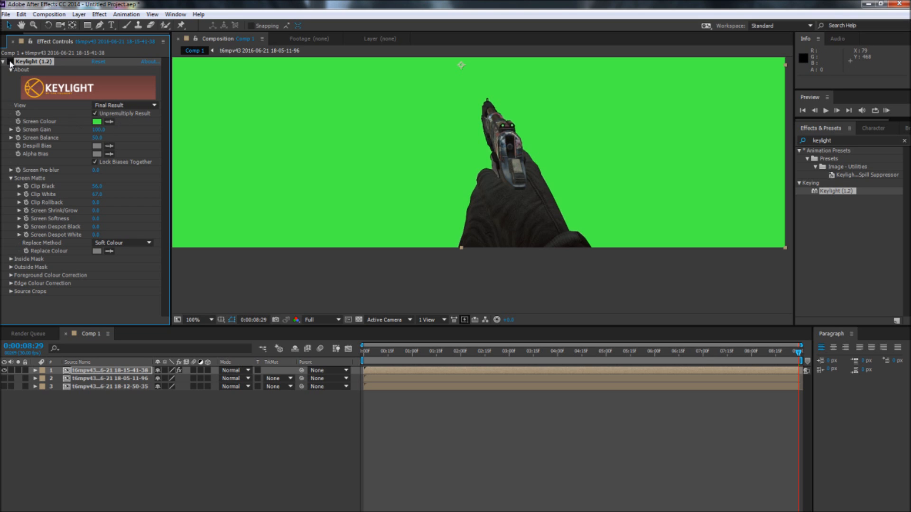
pyautogui.click(10, 62)
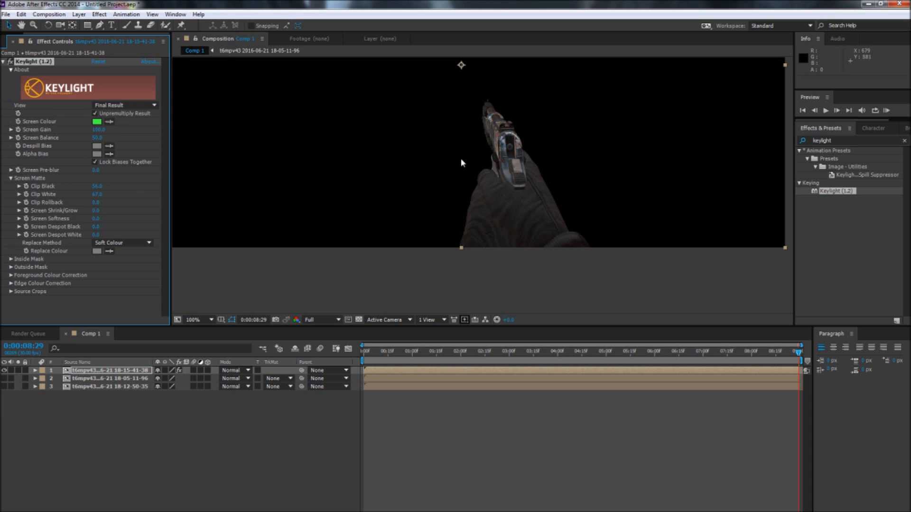
# Step: Set Keylight's Screen Pre-blur to 1 on the green-screen layer
pyautogui.click(21, 25)
pyautogui.moveTo(386, 117); pyautogui.dragTo(433, 178)
pyautogui.scroll(-1, 432, 178)
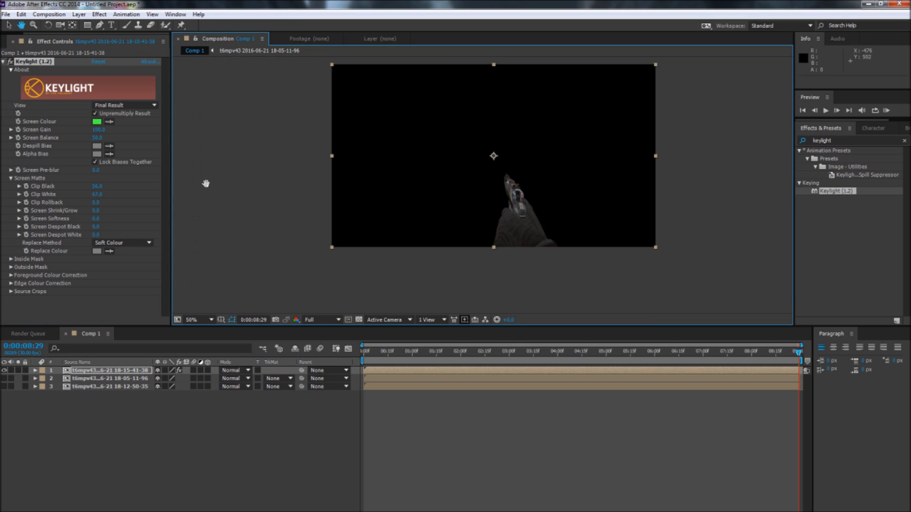
pyautogui.press('v')
pyautogui.click(97, 169)
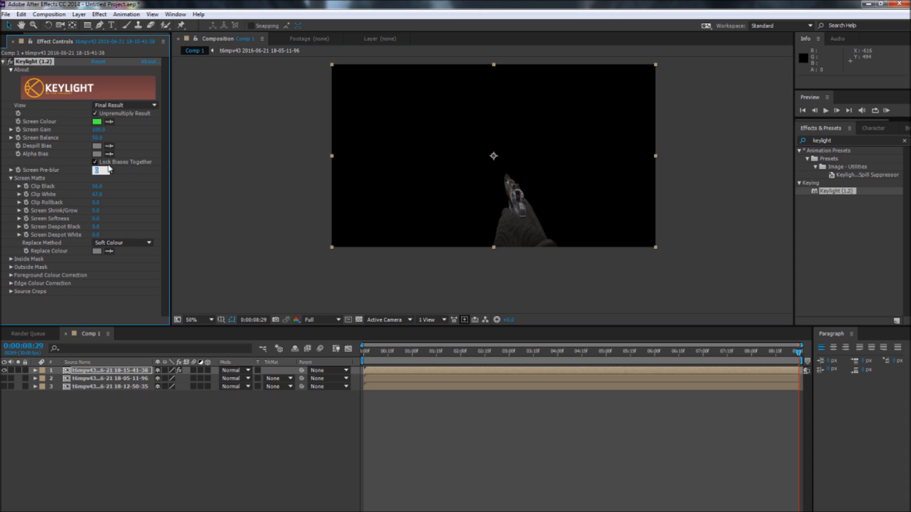
pyautogui.write('1')
pyautogui.press('Return')
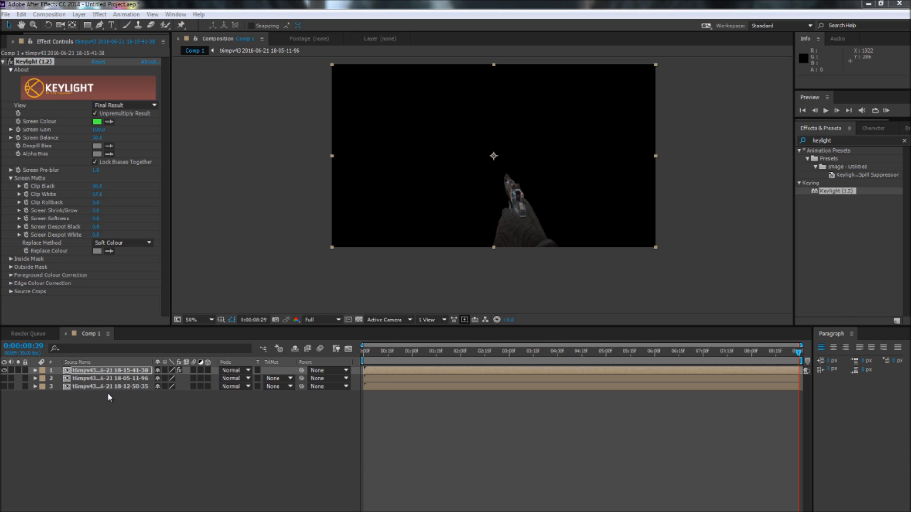
# Step: Show the 18-05-11-96 layer beneath the keyed weapon and move the current time to 0:00:00:00
pyautogui.click(5, 379)
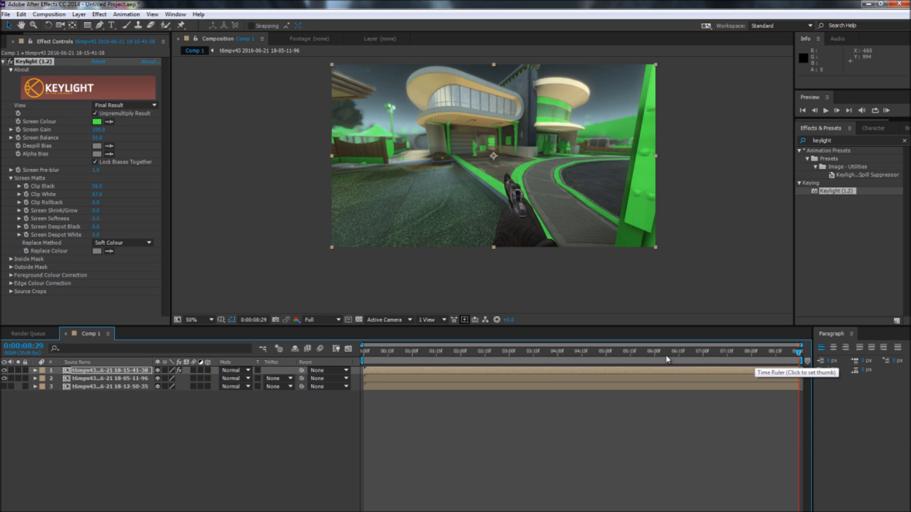
pyautogui.moveTo(667, 358); pyautogui.dragTo(363, 356)
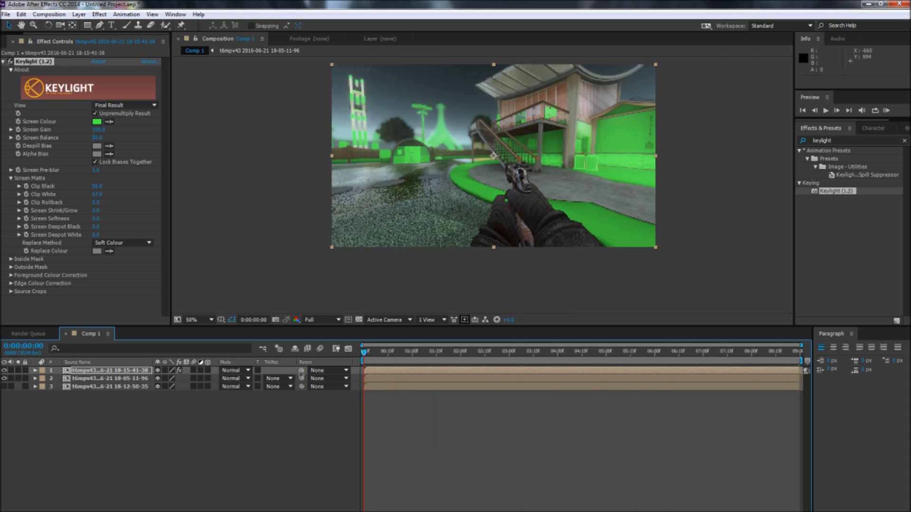
pyautogui.click(236, 446)
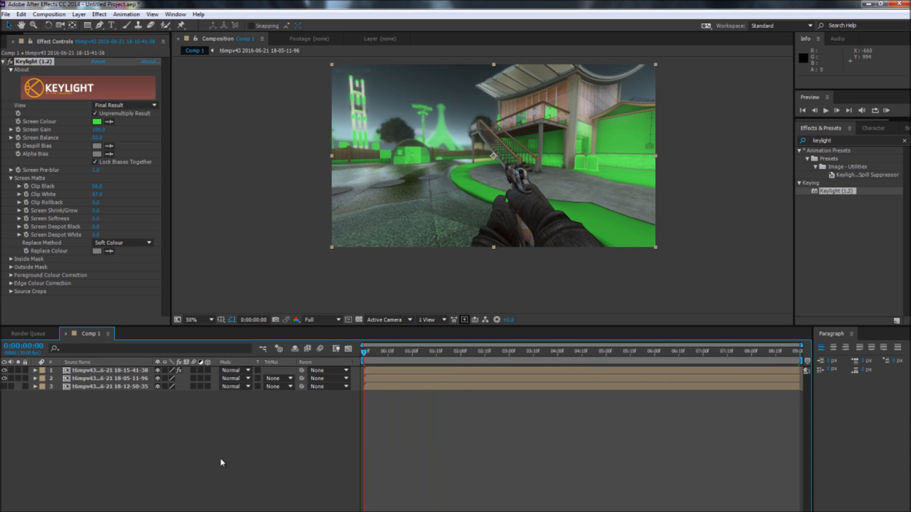
# Step: Show only the red 18-12-50-35 depth layer and apply the DepthBufferLevelsBlur preset to it
pyautogui.moveTo(4, 379); pyautogui.dragTo(4, 370)
pyautogui.click(4, 387)
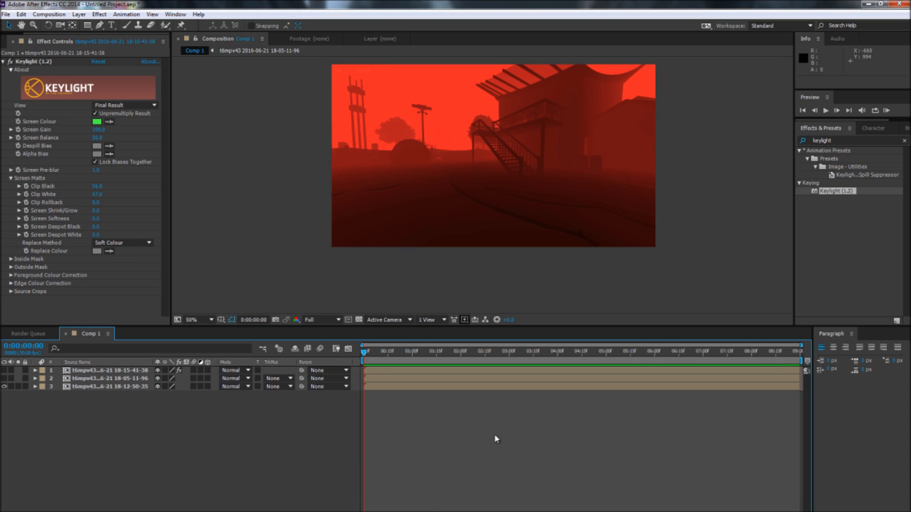
pyautogui.click(904, 140)
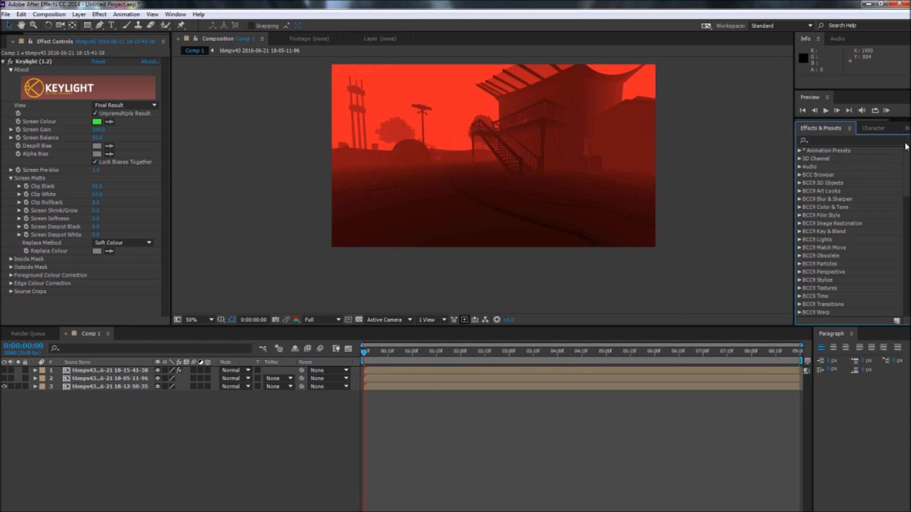
pyautogui.click(876, 141)
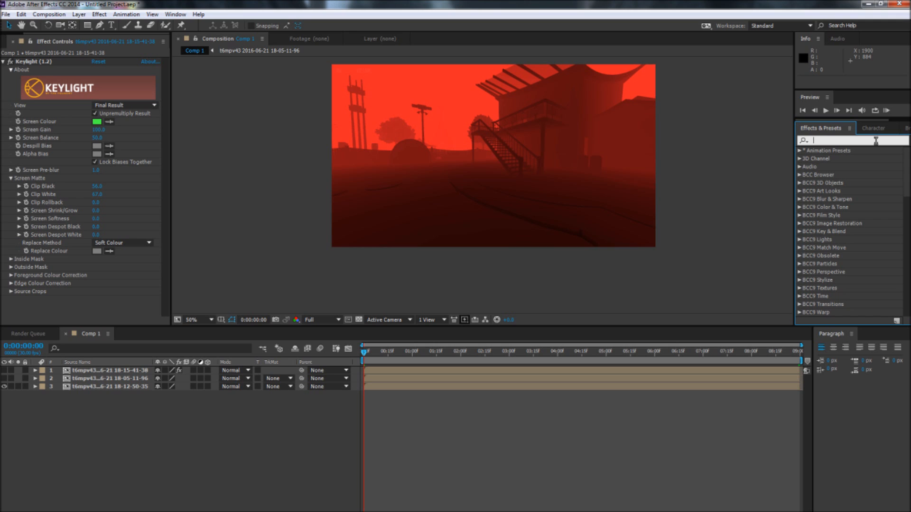
pyautogui.write('depth')
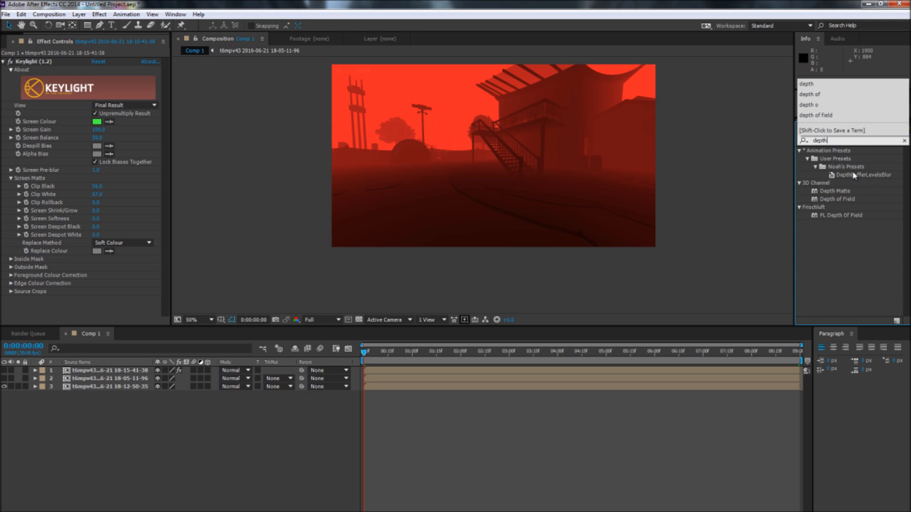
pyautogui.moveTo(854, 175); pyautogui.dragTo(93, 388)
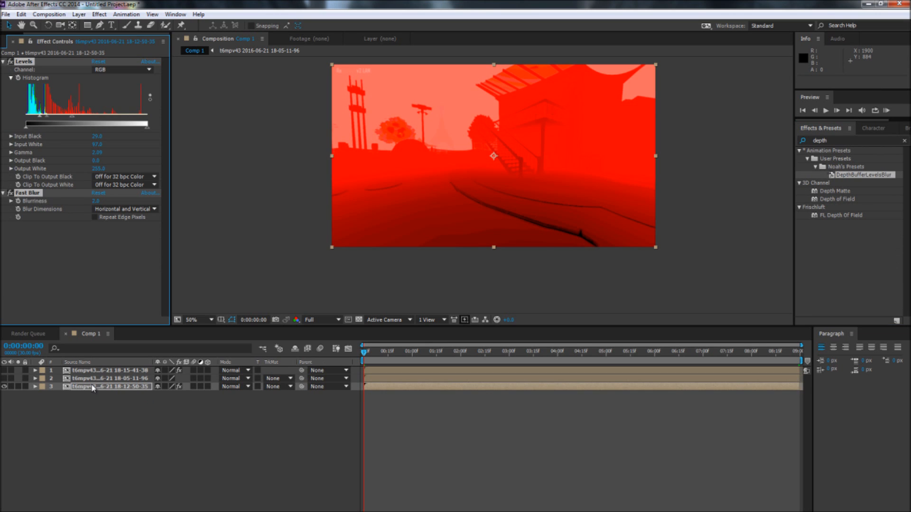
pyautogui.click(89, 258)
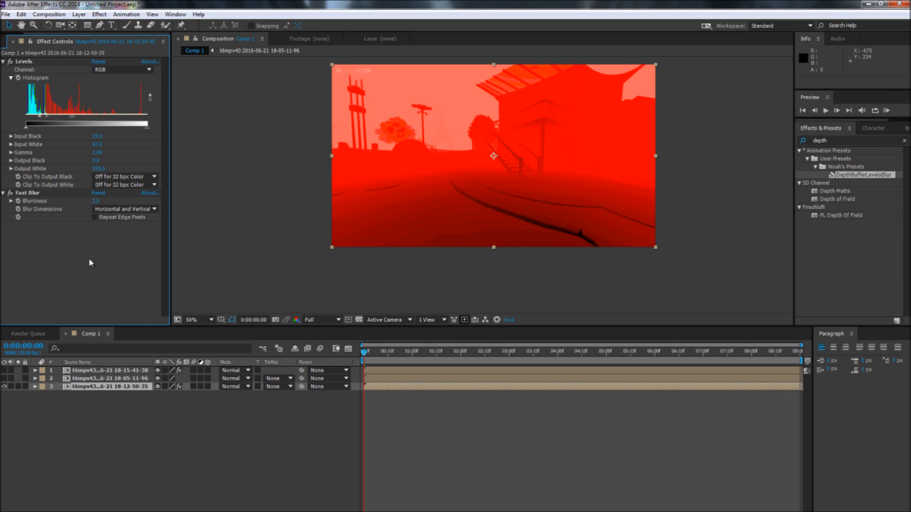
# Step: Apply the Tint effect to the 18-12-50-35 depth layer and place it above Levels in the effect order
pyautogui.click(903, 140)
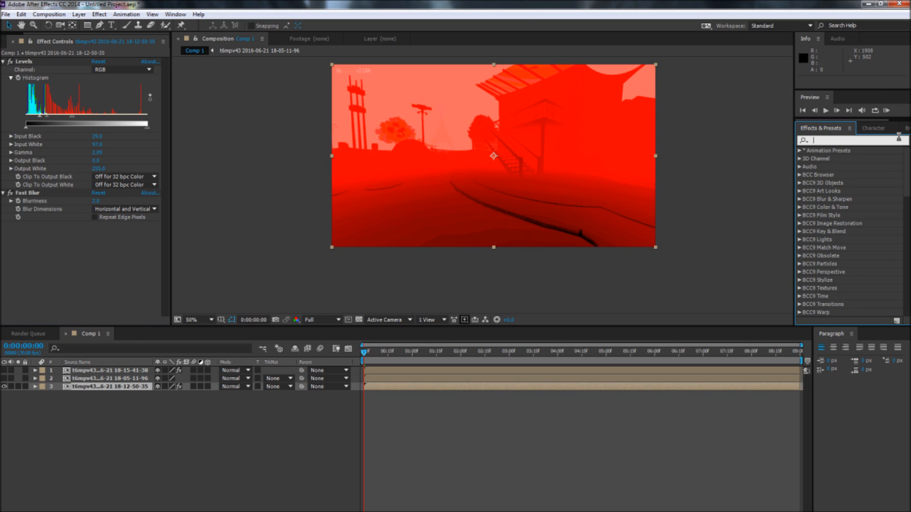
pyautogui.write('tint')
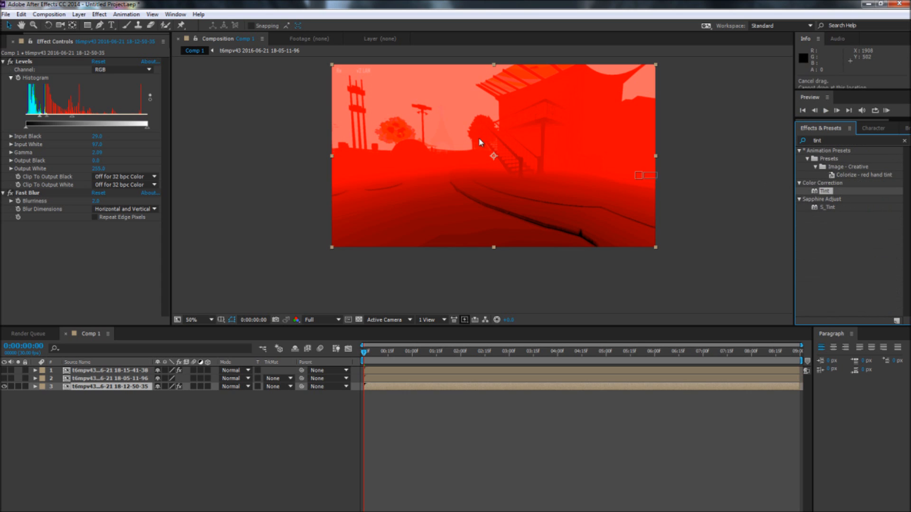
pyautogui.moveTo(56, 61); pyautogui.dragTo(47, 62)
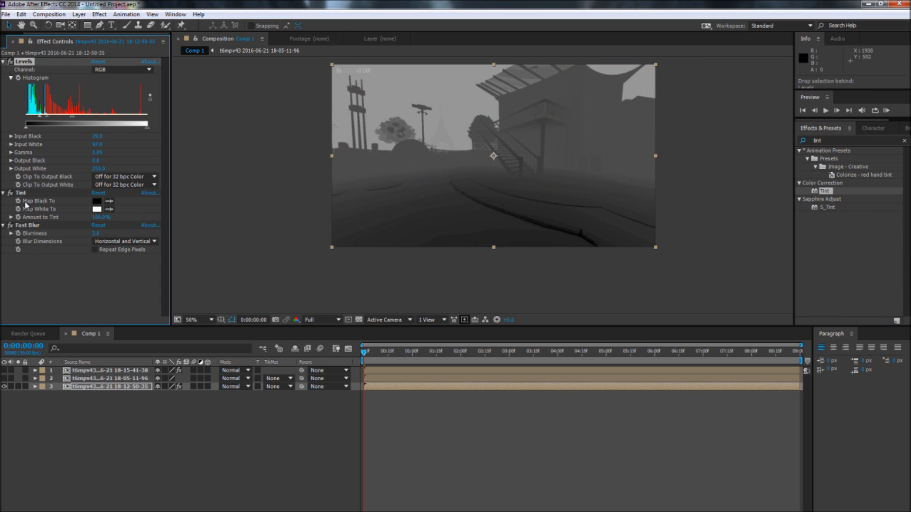
pyautogui.moveTo(26, 197); pyautogui.dragTo(31, 64)
pyautogui.click(137, 277)
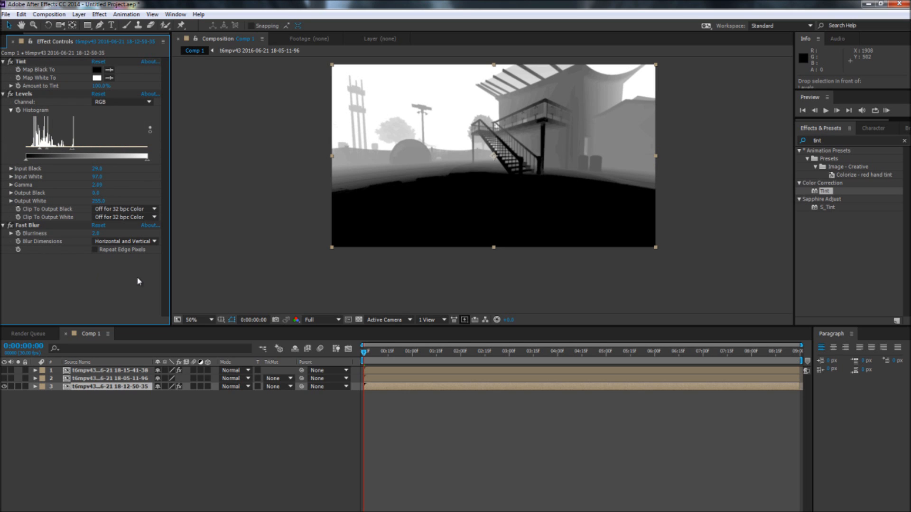
# Step: Collapse the Levels and Fast Blur settings and switch both effects off and on to compare the depth map
pyautogui.click(4, 94)
pyautogui.click(3, 102)
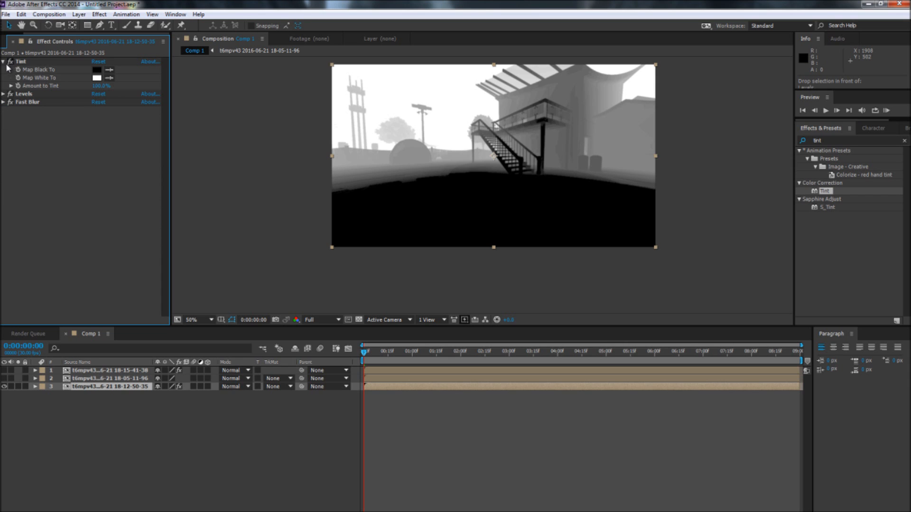
pyautogui.click(10, 102)
pyautogui.click(10, 94)
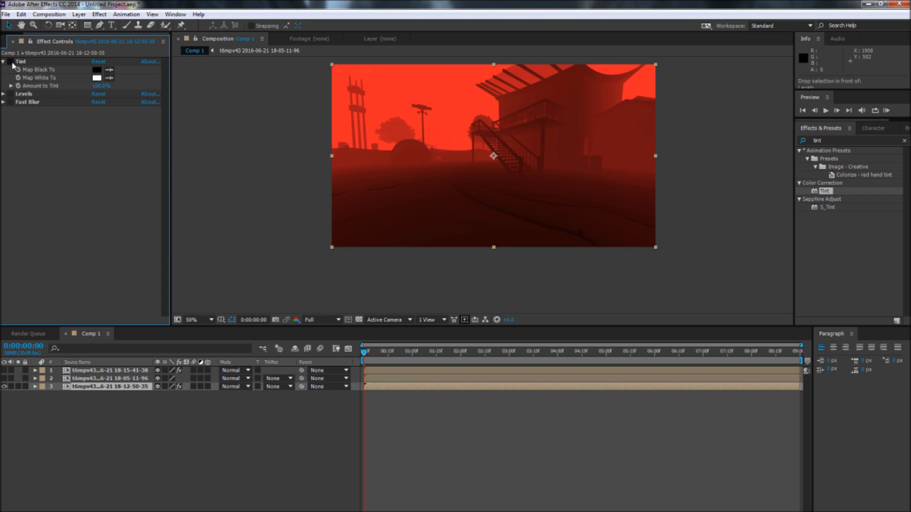
pyautogui.click(10, 93)
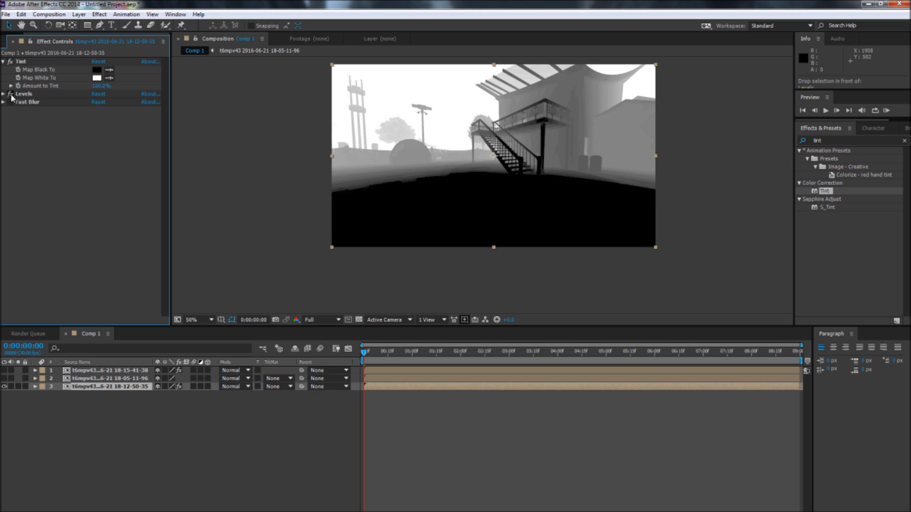
pyautogui.click(10, 102)
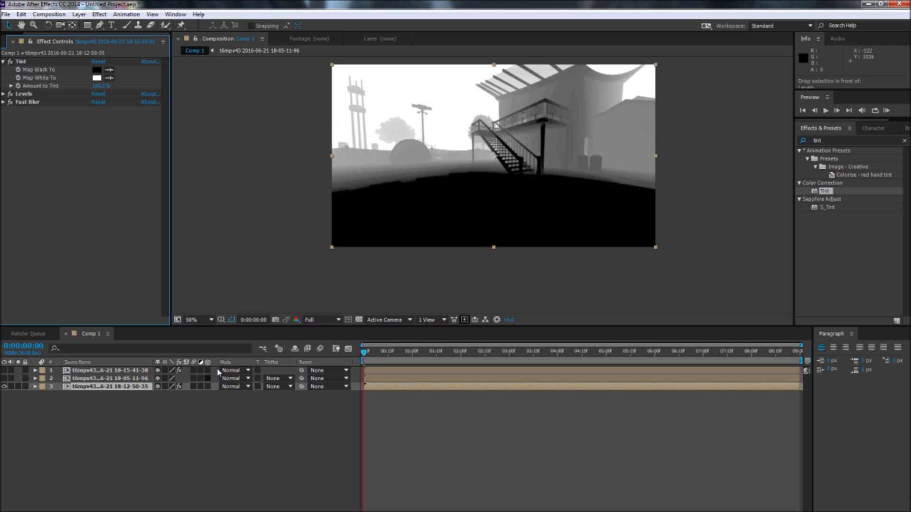
# Step: Show the 18-05-11-96 and 18-15-41-38 layers above the depth layer
pyautogui.click(187, 451)
pyautogui.rightClick(192, 463)
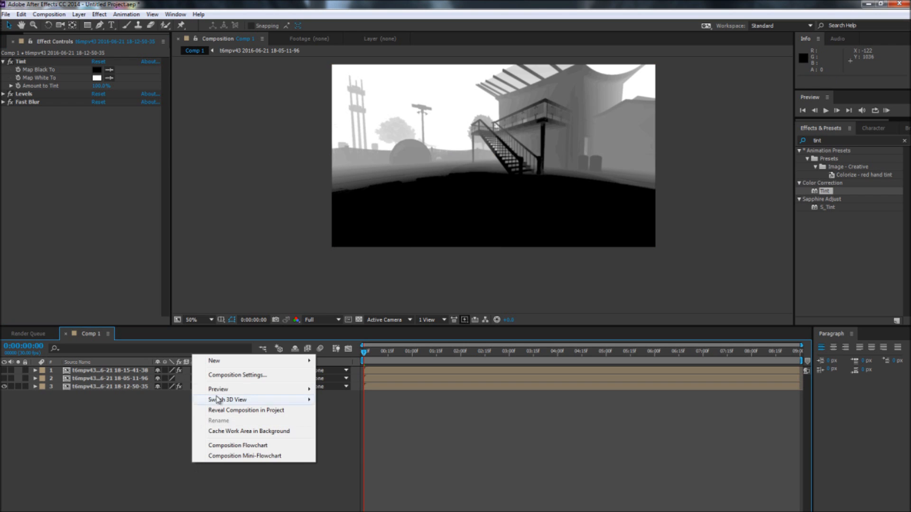
pyautogui.click(126, 458)
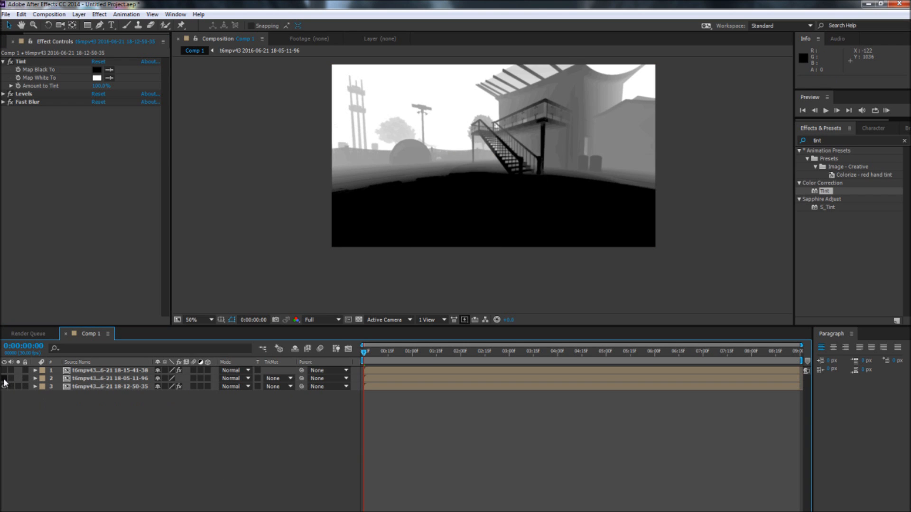
pyautogui.click(4, 379)
pyautogui.click(4, 371)
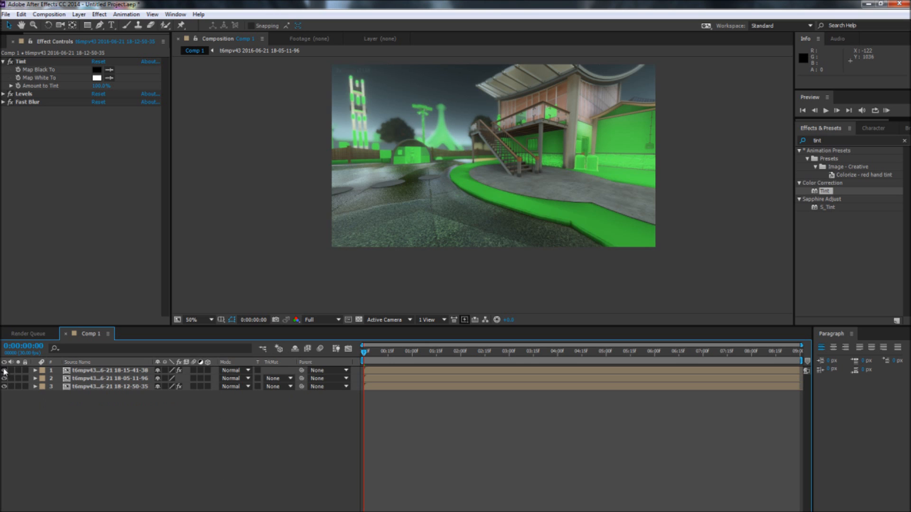
# Step: Create a white solid named Elemetn at the top of the layer stack
pyautogui.rightClick(172, 442)
pyautogui.moveTo(195, 443)
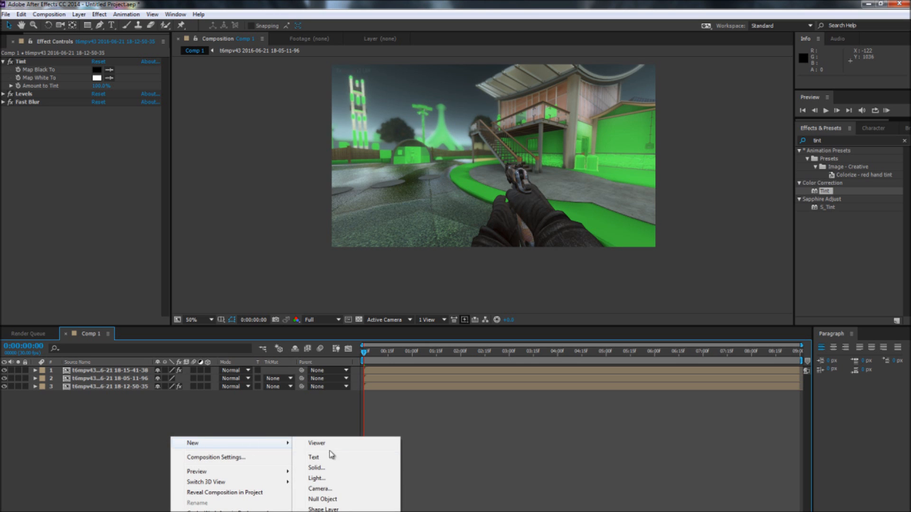
pyautogui.click(344, 470)
pyautogui.write('E')
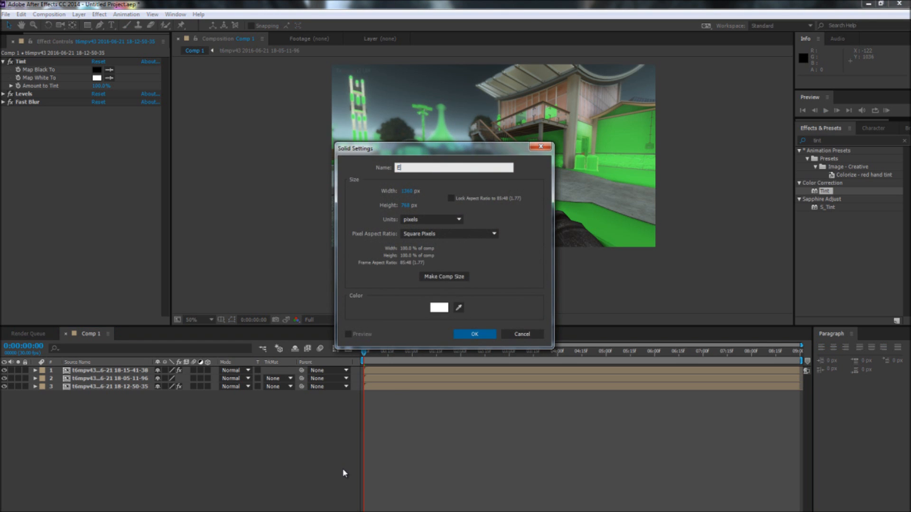
pyautogui.write('lemetn')
pyautogui.press('Return')
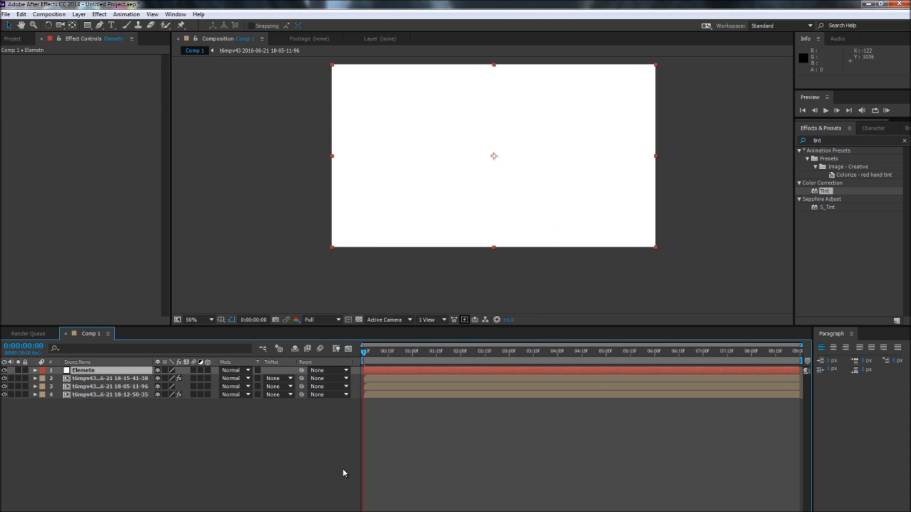
# Step: Find the Video Copilot Element effect and apply it to the Elemetn solid
pyautogui.click(904, 140)
pyautogui.write('element')
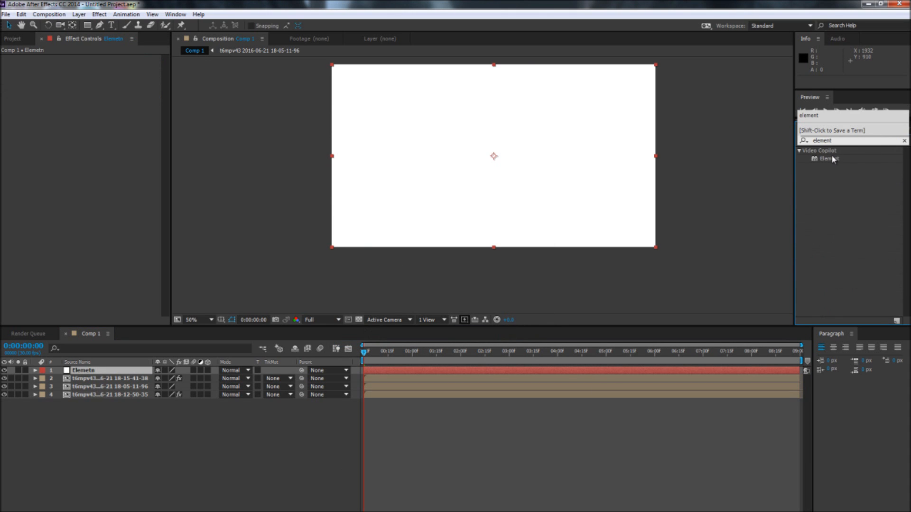
pyautogui.moveTo(829, 159); pyautogui.dragTo(79, 370)
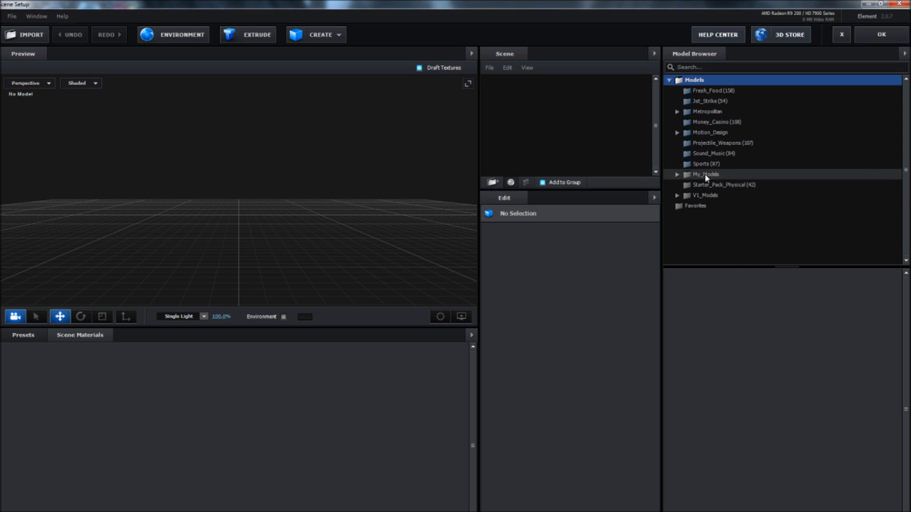
# Step: Add the bulb_on model from Starter_Pack_Physical to the Element scene and accept the scene setup
pyautogui.click(725, 185)
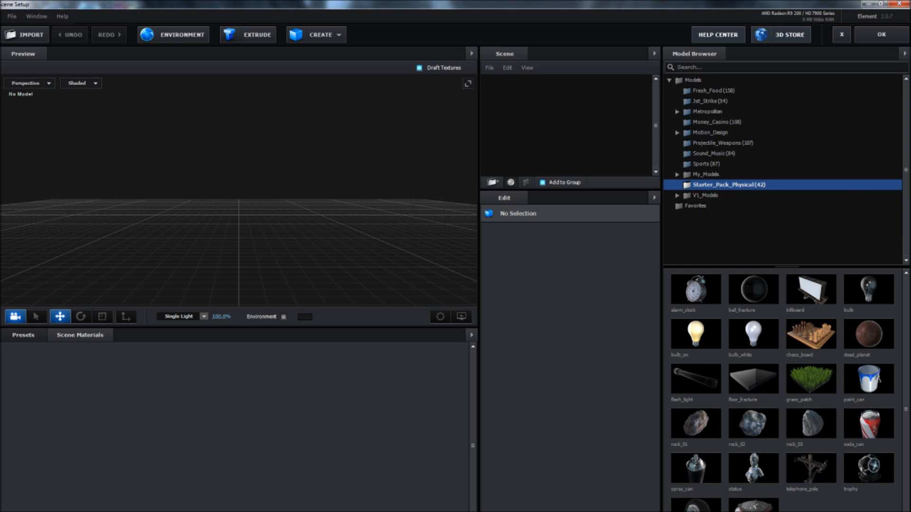
pyautogui.click(695, 334)
pyautogui.click(881, 34)
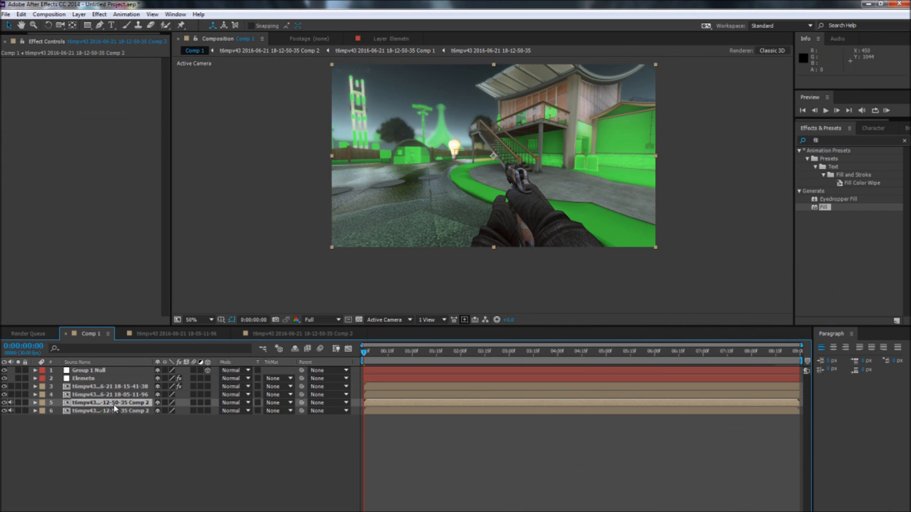
# Step: Place the 18-12-50-35 depth comp directly above the Elemetn solid and use it as the solid's luma matte
pyautogui.moveTo(112, 405); pyautogui.dragTo(112, 375)
pyautogui.click(279, 387)
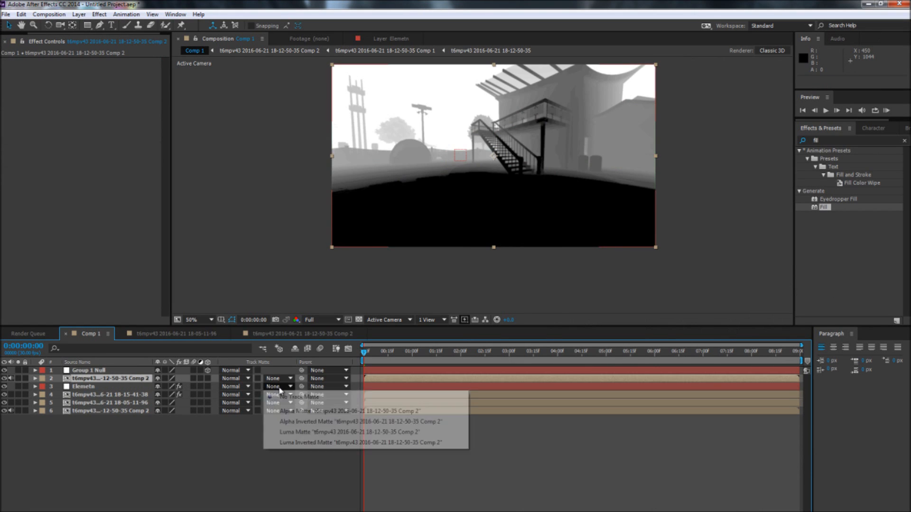
pyautogui.click(303, 430)
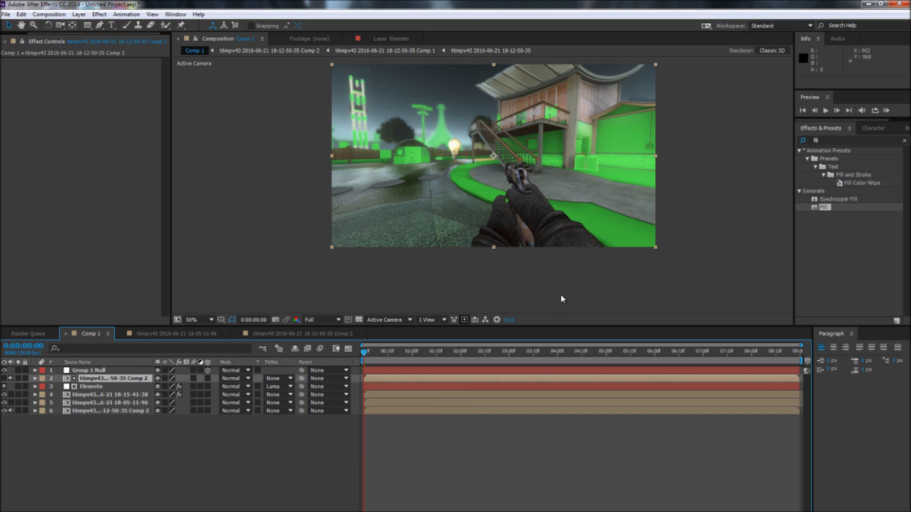
# Step: Apply Levels to the depth matte layer above the Elemetn solid and lower its gamma to the minimum to harden the matte
pyautogui.scroll(2, 412, 195)
pyautogui.scroll(1, 399, 81)
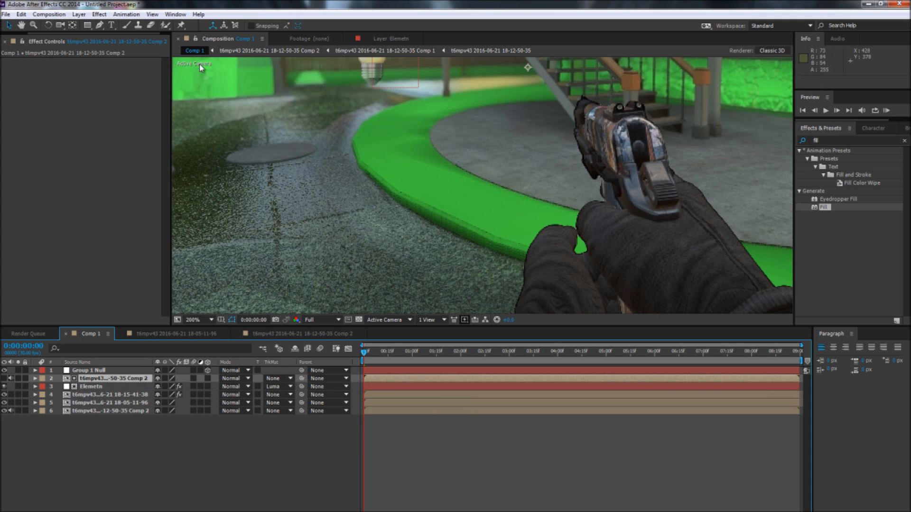
pyautogui.click(21, 24)
pyautogui.moveTo(378, 116); pyautogui.dragTo(444, 215)
pyautogui.scroll(1, 449, 214)
pyautogui.moveTo(441, 176); pyautogui.dragTo(507, 253)
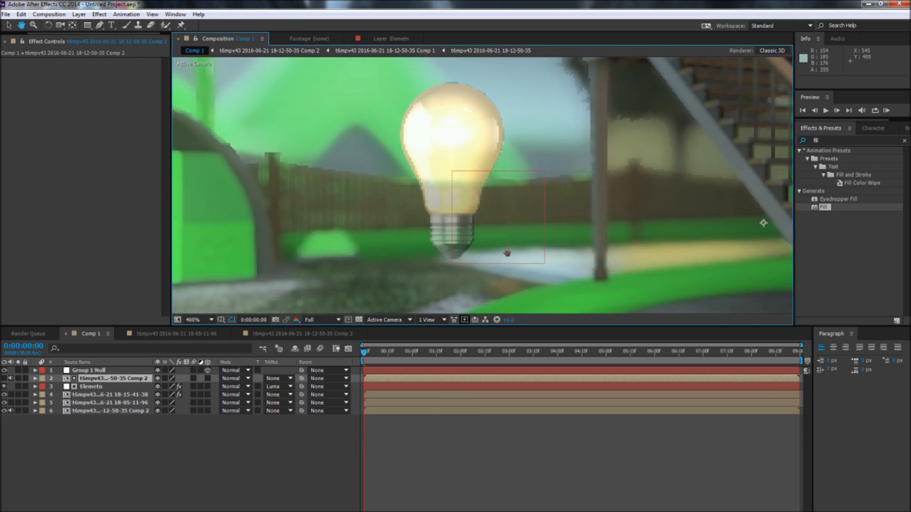
pyautogui.click(9, 24)
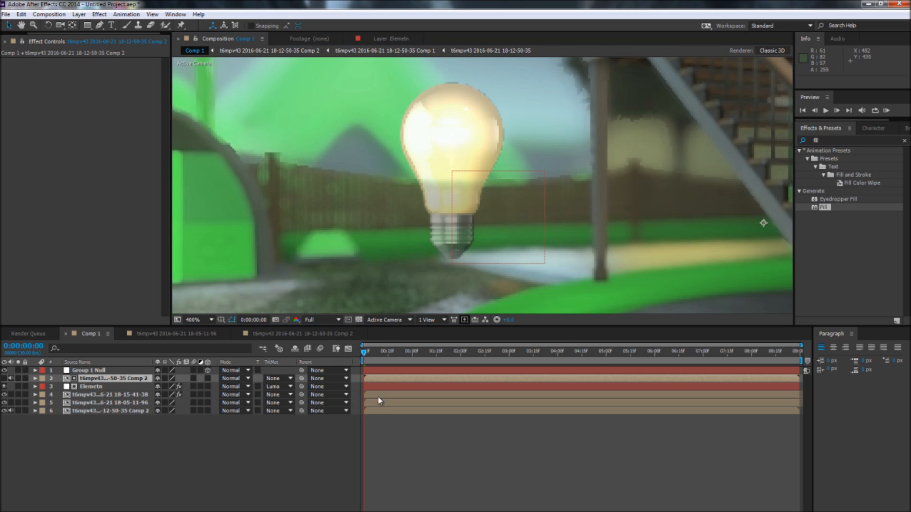
pyautogui.click(904, 141)
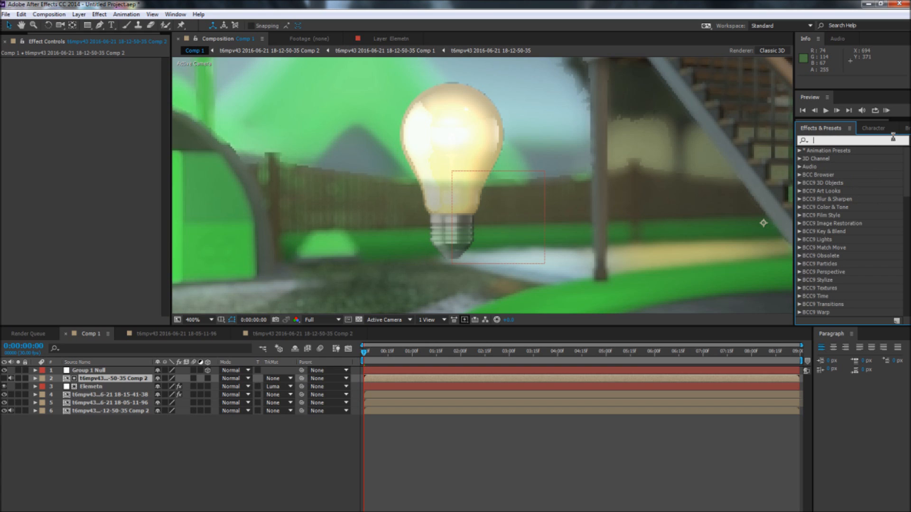
pyautogui.write('levels')
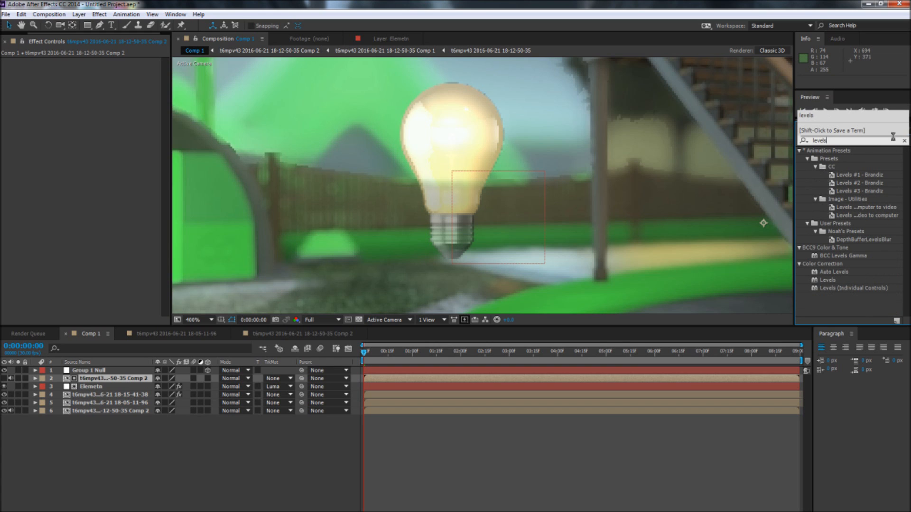
pyautogui.moveTo(826, 281); pyautogui.dragTo(119, 379)
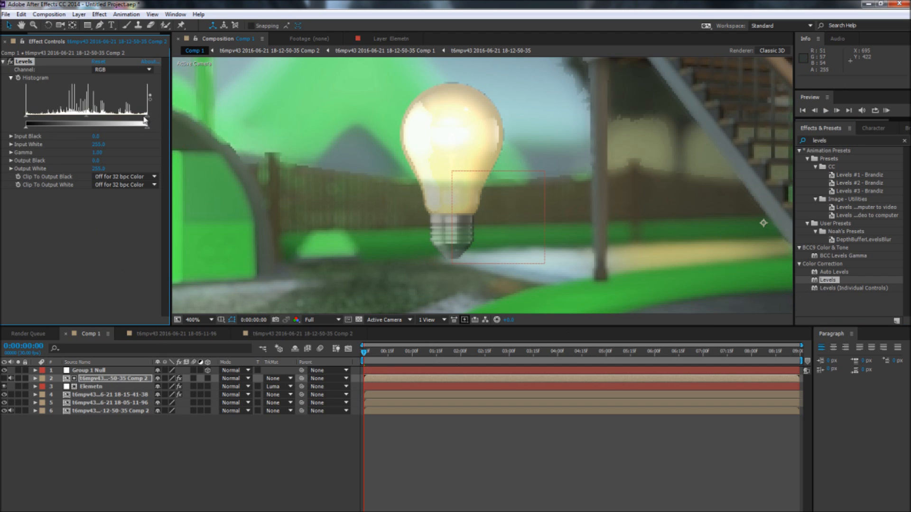
pyautogui.moveTo(100, 121); pyautogui.dragTo(152, 123)
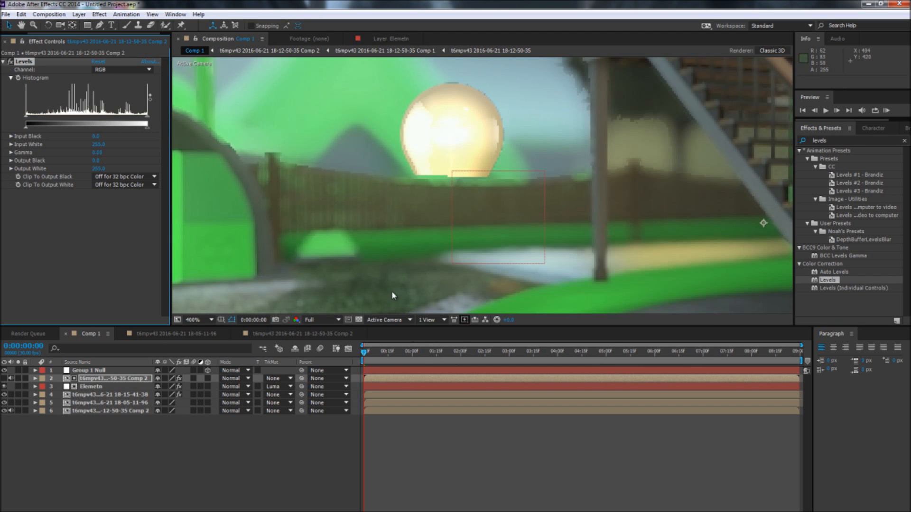
# Step: Check how the depth matte masks the light bulb by showing the matte briefly, scrubbing the first second and inspecting the bulb up close
pyautogui.scroll(-2, 354, 244)
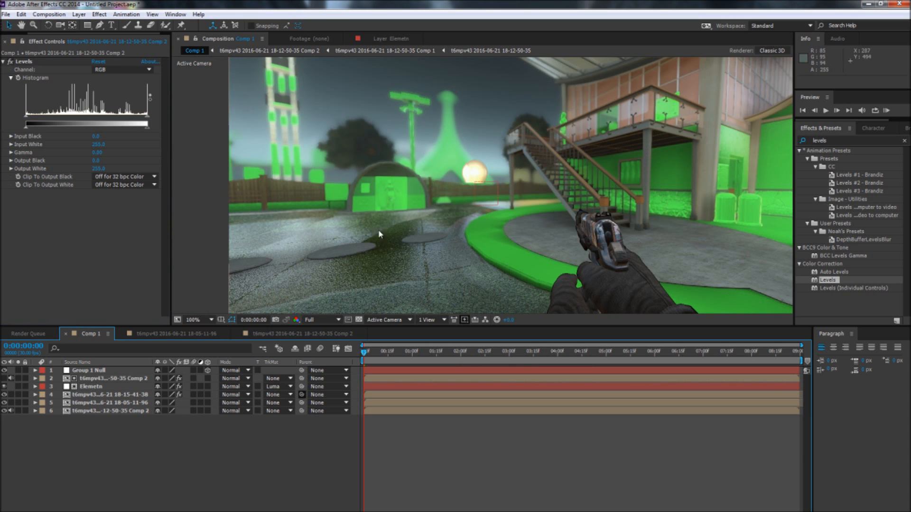
pyautogui.scroll(-1, 399, 209)
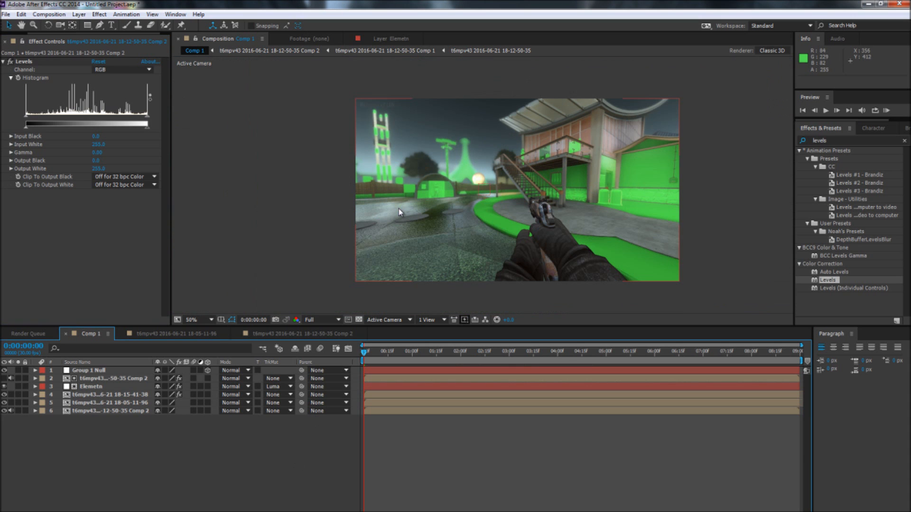
pyautogui.click(4, 378)
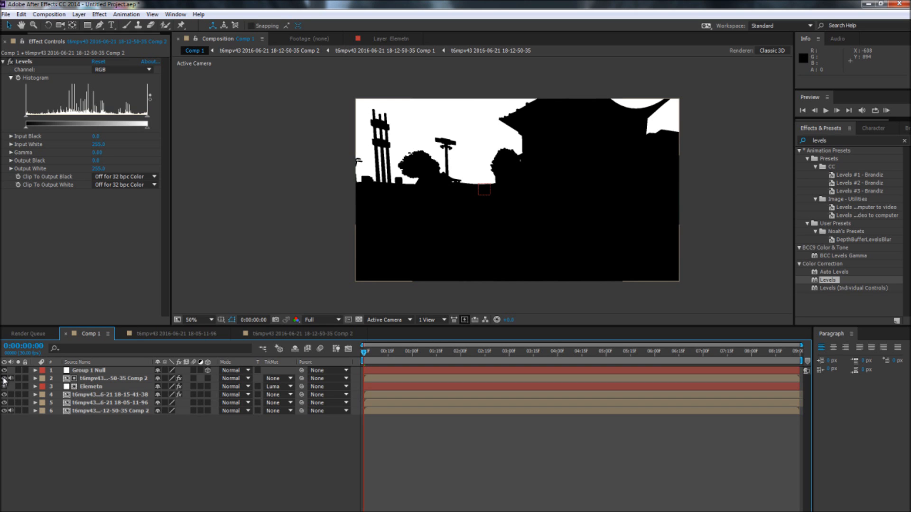
pyautogui.click(4, 379)
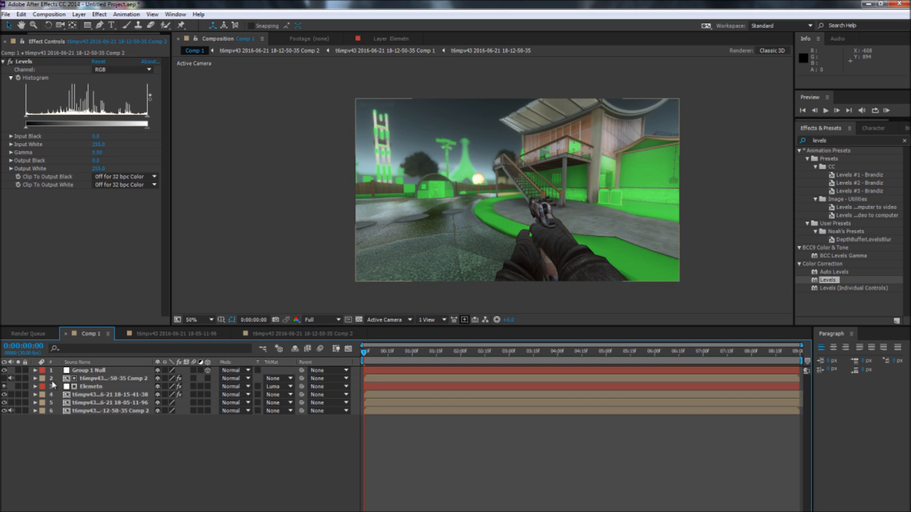
pyautogui.moveTo(413, 353); pyautogui.dragTo(418, 359)
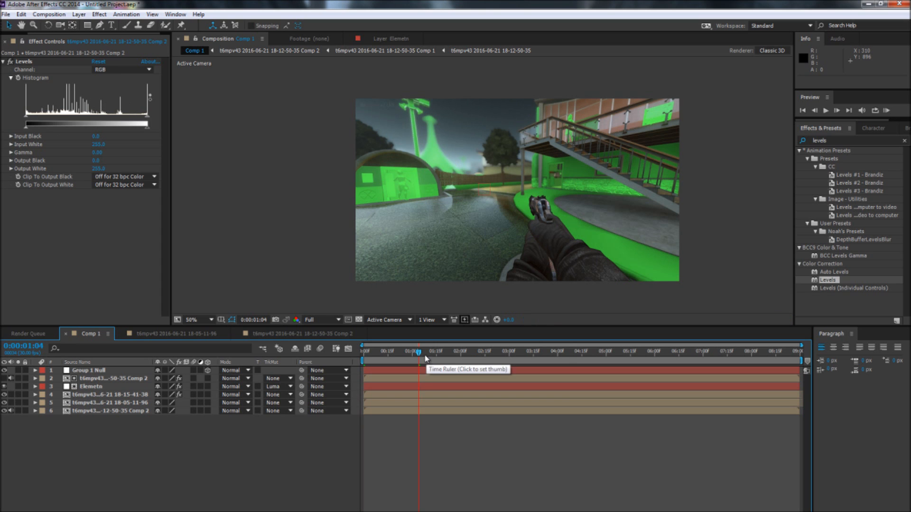
pyautogui.click(375, 353)
pyautogui.moveTo(375, 356); pyautogui.dragTo(363, 354)
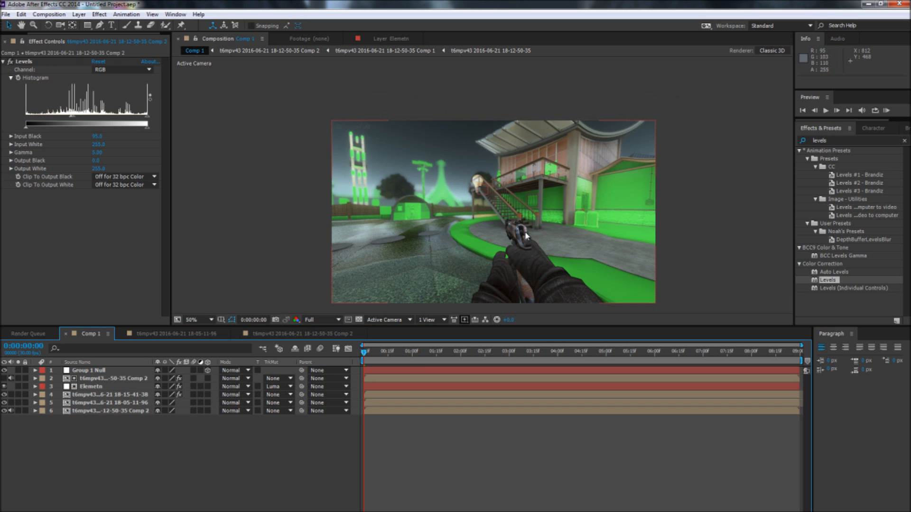
pyautogui.scroll(4, 525, 231)
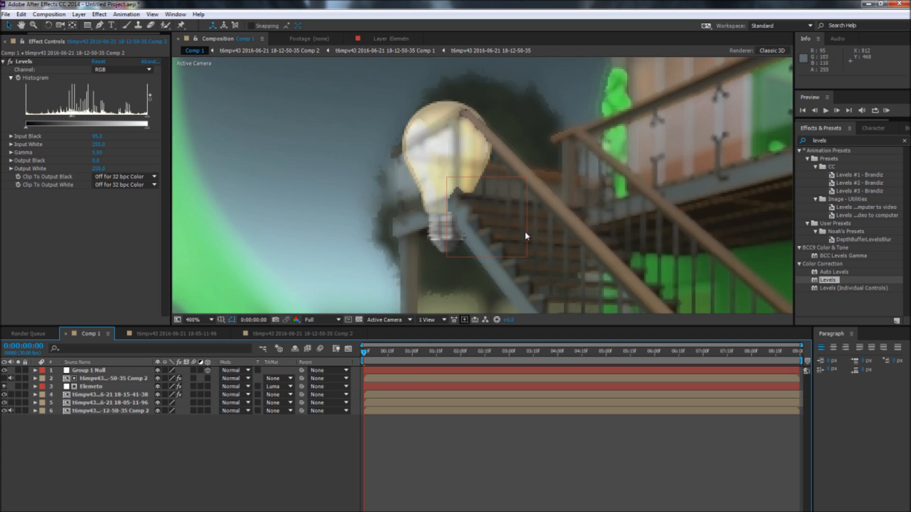
pyautogui.scroll(-4, 525, 232)
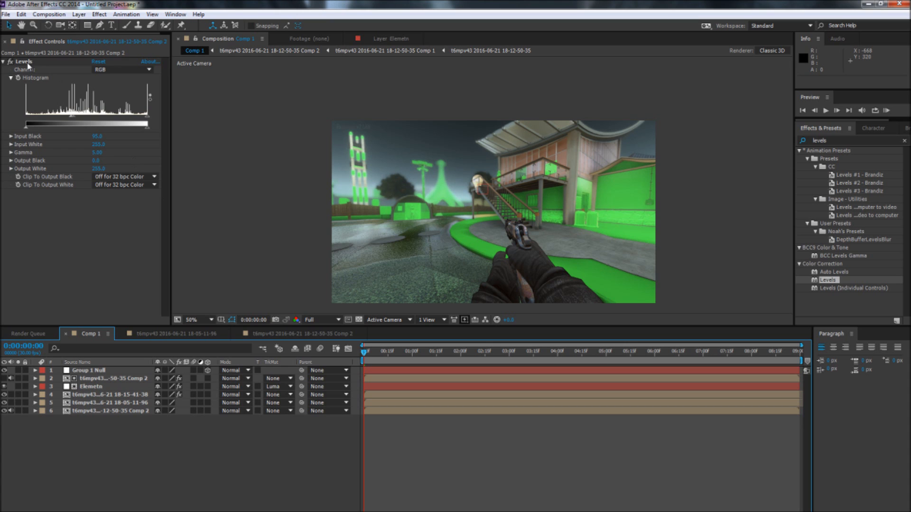
# Step: Delete the Levels effect and the depth matte layer above the Elemetn solid
pyautogui.click(95, 379)
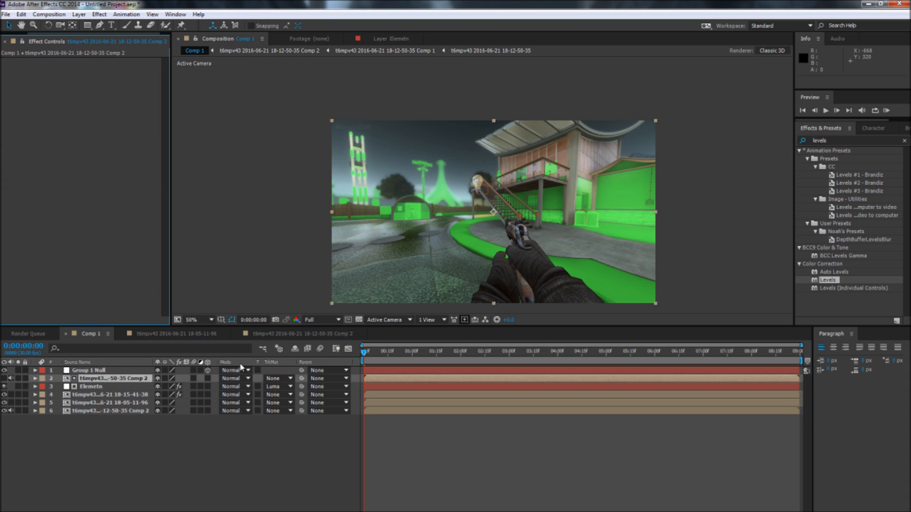
pyautogui.press('Delete')
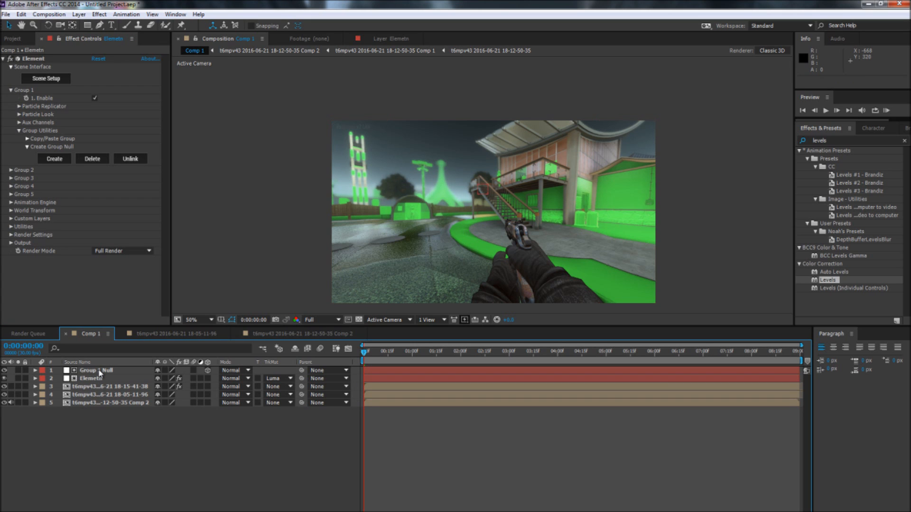
# Step: Add an adjustment layer directly above the 18-05-11-96 layer and apply the FL Depth Of Field effect to it
pyautogui.click(110, 395)
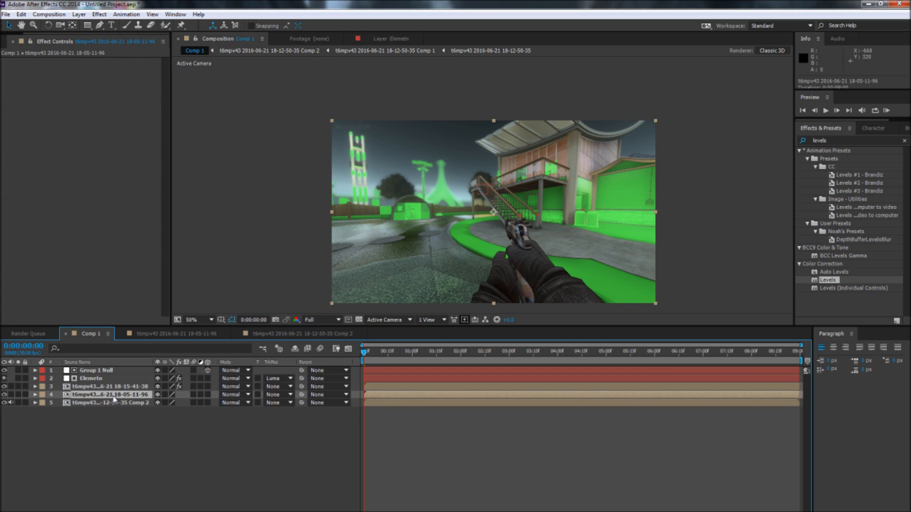
pyautogui.hotkey('ctrl', 'alt', 'y')
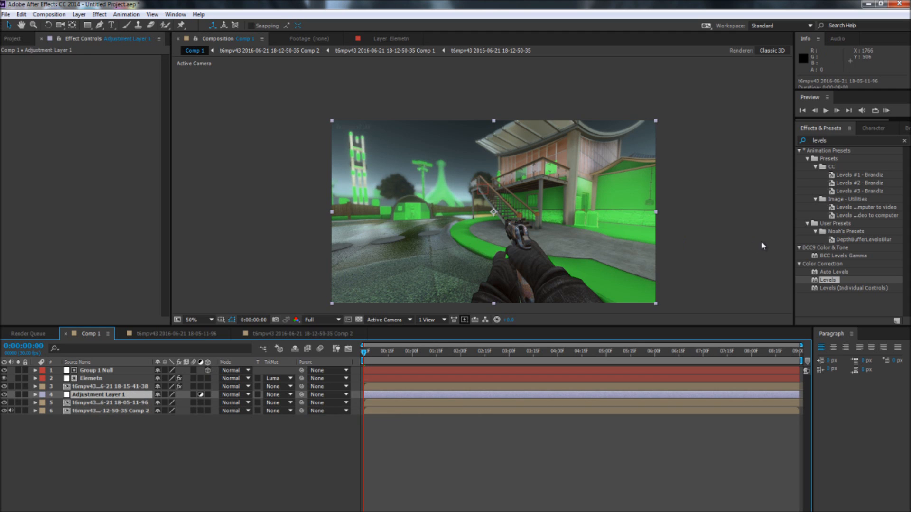
pyautogui.click(904, 141)
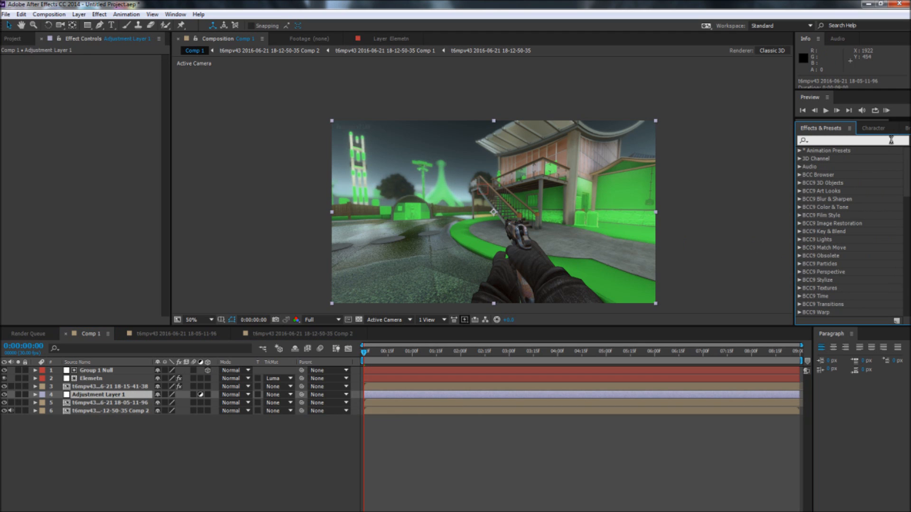
pyautogui.write('depth')
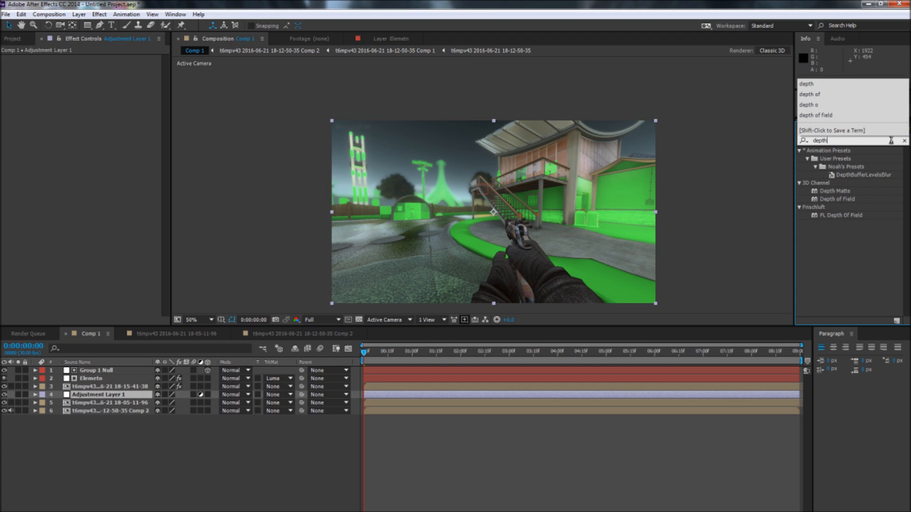
pyautogui.moveTo(825, 216); pyautogui.dragTo(111, 394)
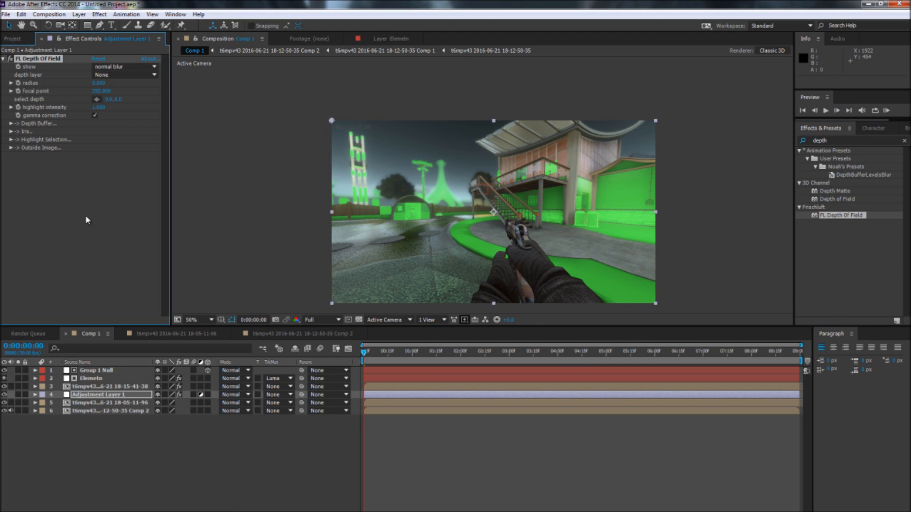
# Step: Use the 18-12-50-35 Comp 2 layer as the effect's depth layer and, in sharp zone display, set the focal point to 11 with a small radius
pyautogui.click(115, 76)
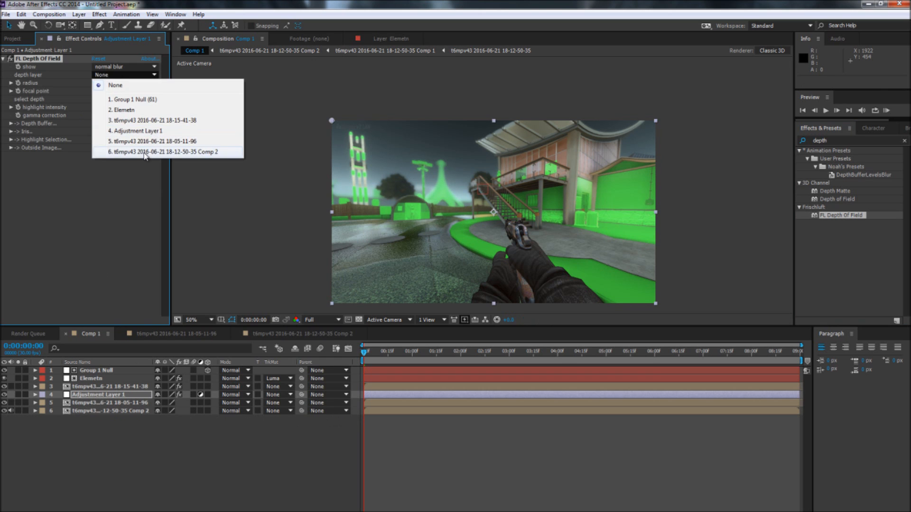
pyautogui.click(146, 154)
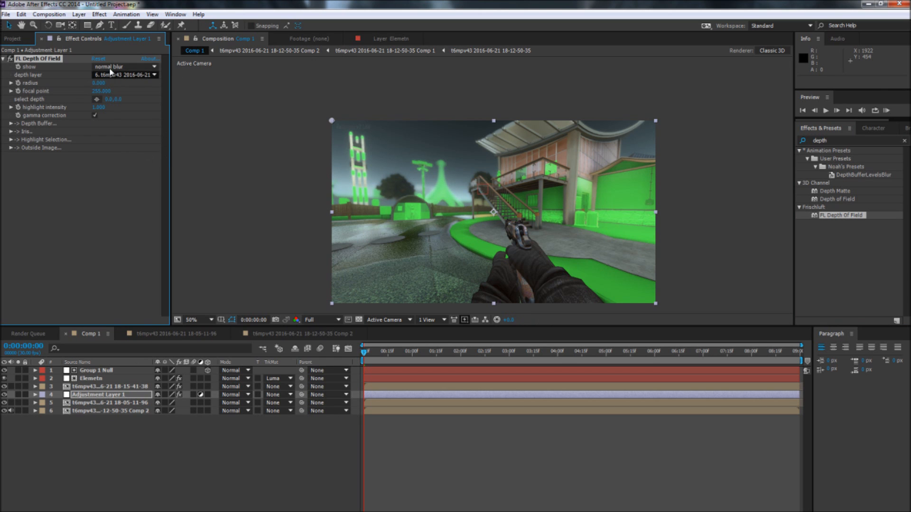
pyautogui.click(137, 67)
pyautogui.click(142, 140)
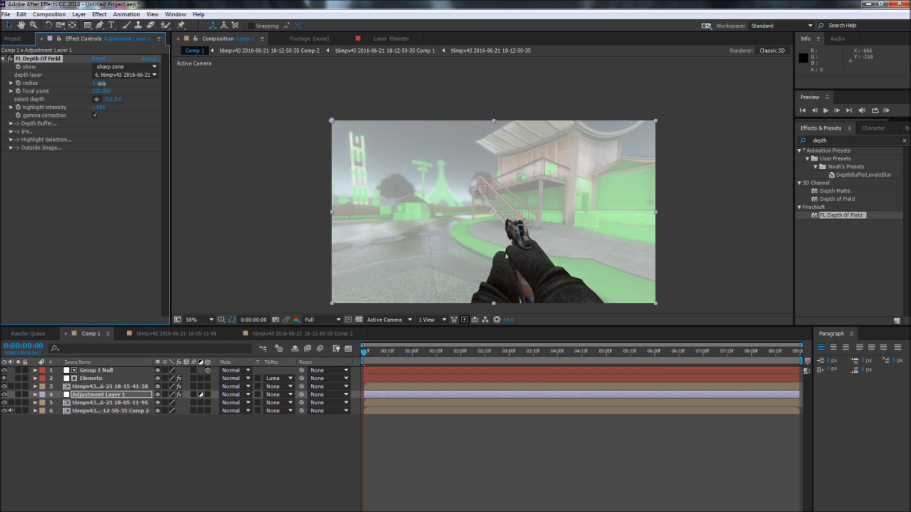
pyautogui.moveTo(102, 83); pyautogui.dragTo(2, 104)
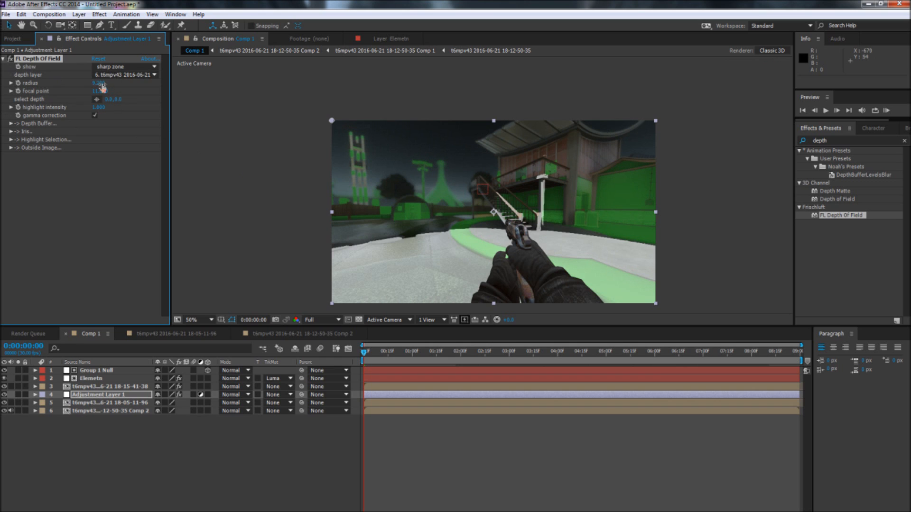
# Step: Return the depth of field display to normal blur and compare the image with the effect off and on
pyautogui.click(123, 67)
pyautogui.click(115, 80)
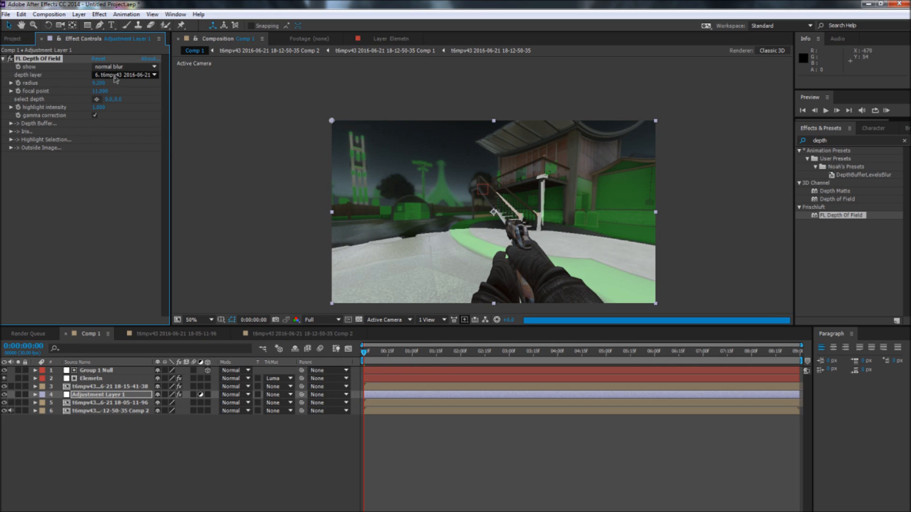
pyautogui.click(10, 59)
pyautogui.click(10, 58)
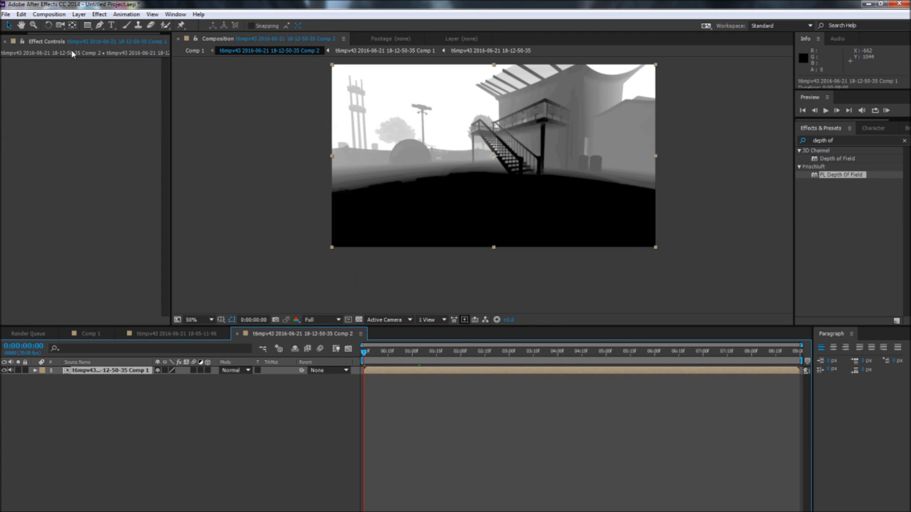
# Step: In the nested 18-12-50-35 Comp 1, set the depth layer's Levels input black to 19 and input white to 73
pyautogui.doubleClick(92, 369)
pyautogui.doubleClick(97, 371)
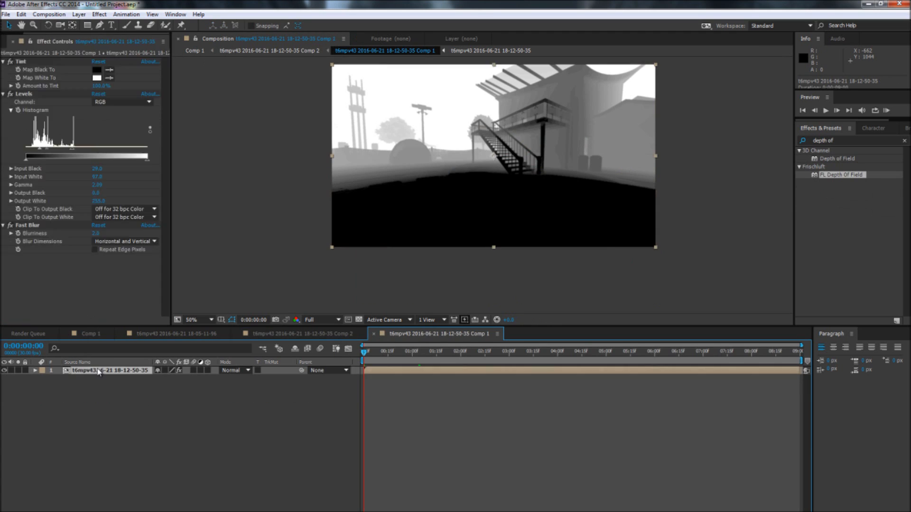
pyautogui.click(511, 333)
pyautogui.moveTo(74, 151); pyautogui.dragTo(35, 151)
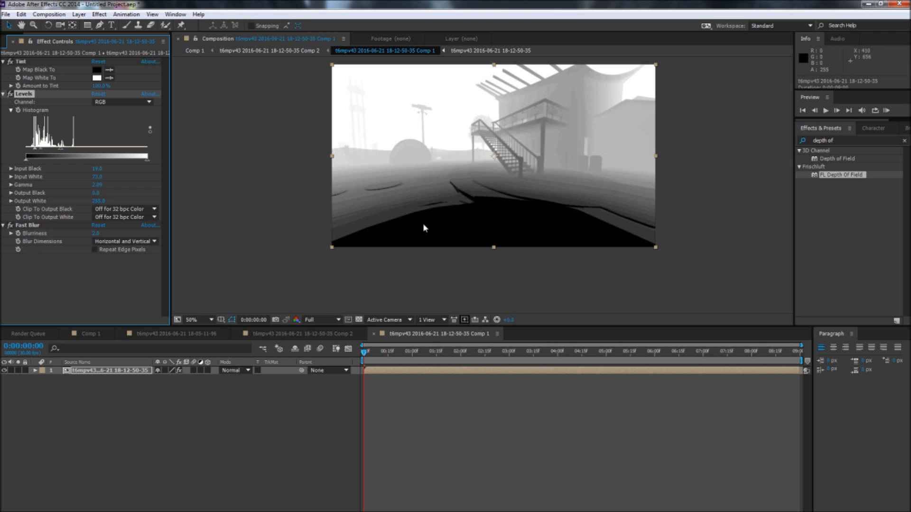
pyautogui.click(252, 460)
pyautogui.click(252, 461)
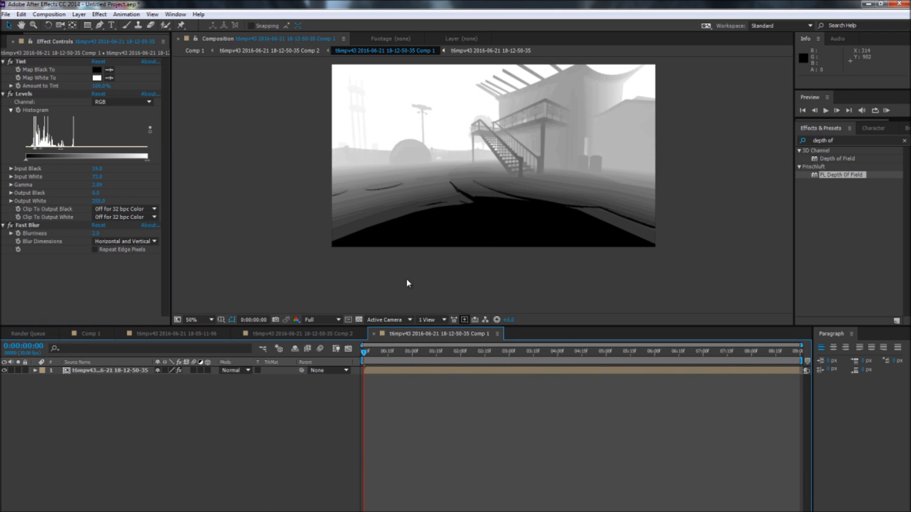